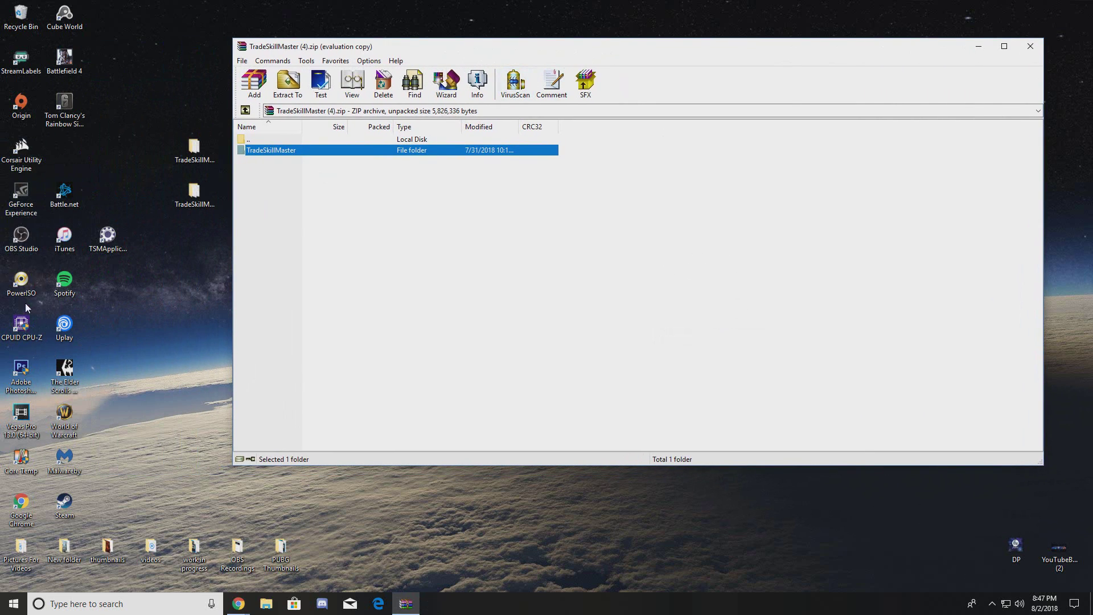
pyautogui.click(104, 234)
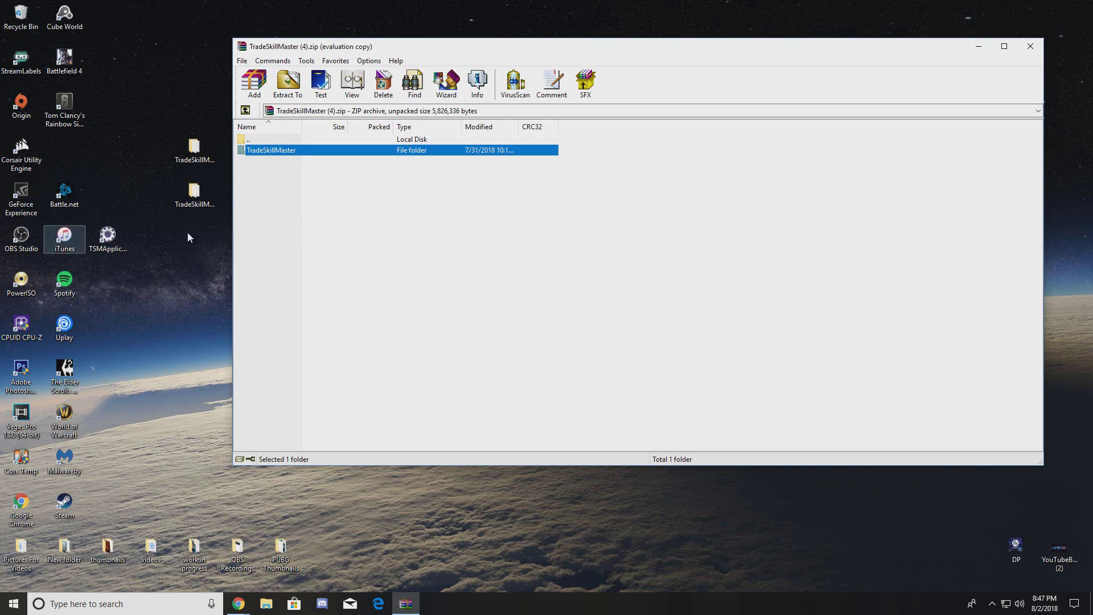
pyautogui.click(991, 603)
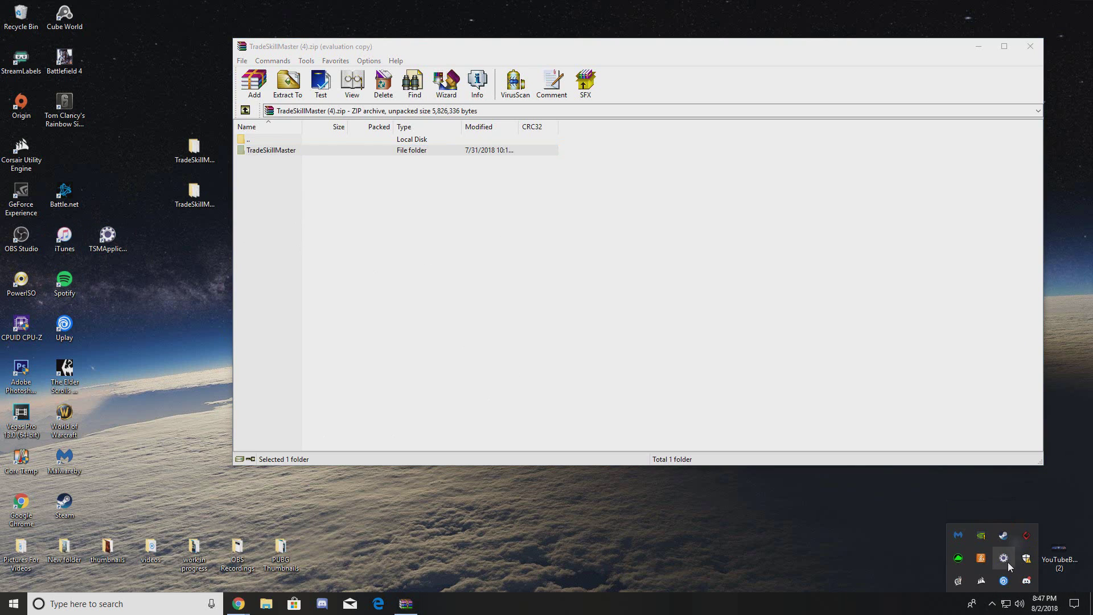
pyautogui.rightClick(104, 243)
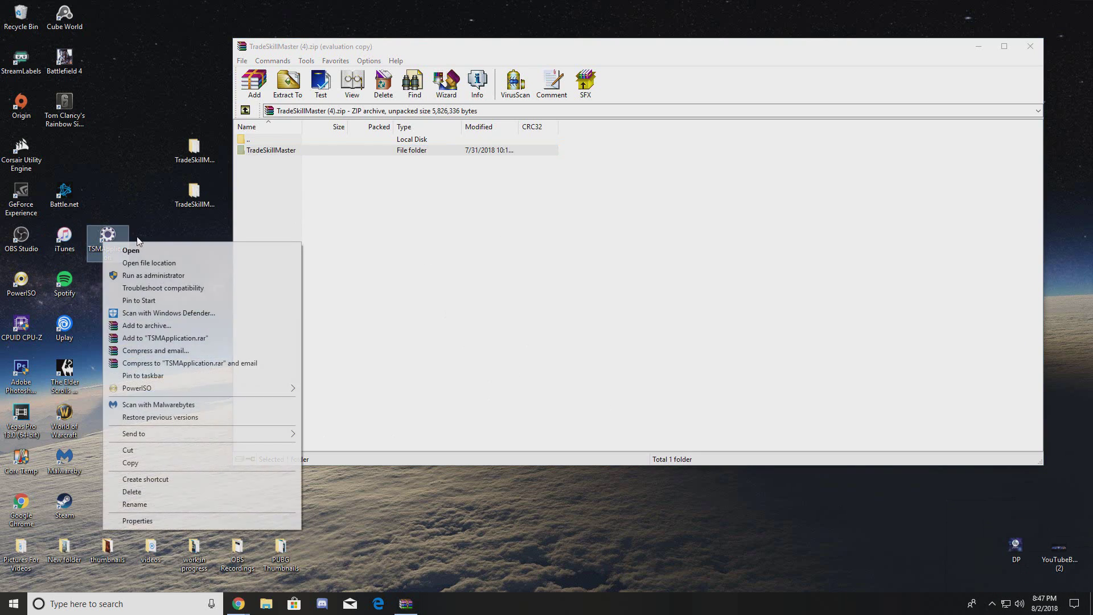
pyautogui.click(178, 263)
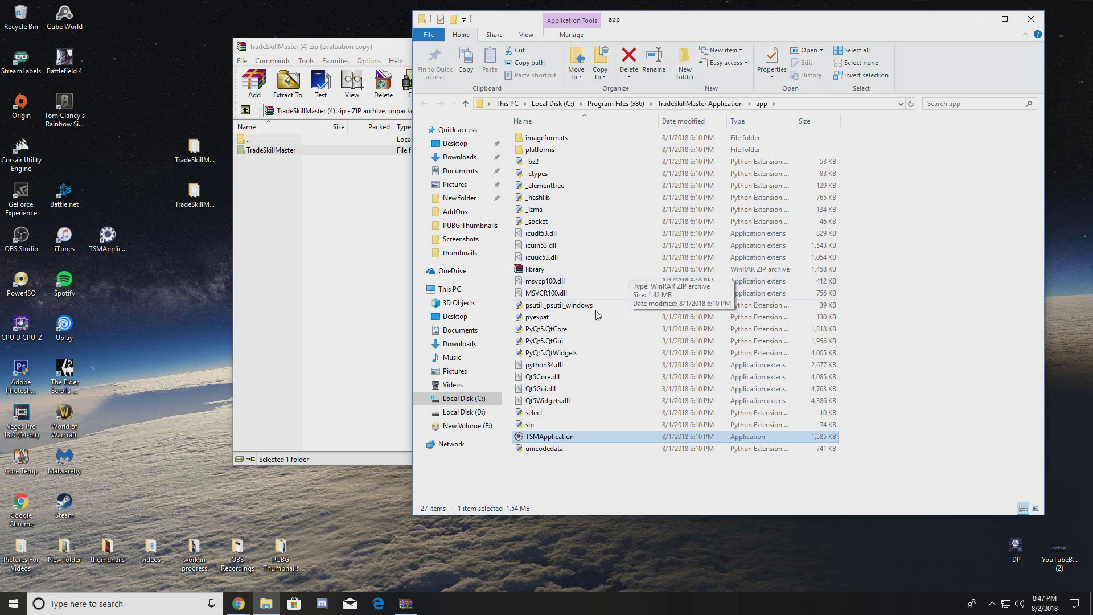
pyautogui.click(1031, 18)
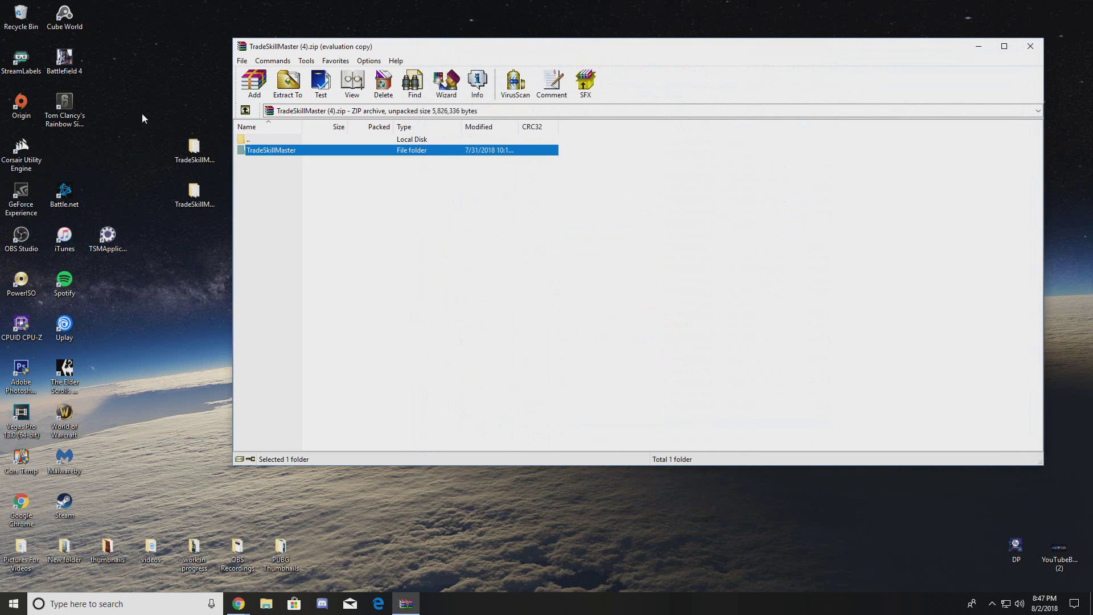
pyautogui.click(142, 118)
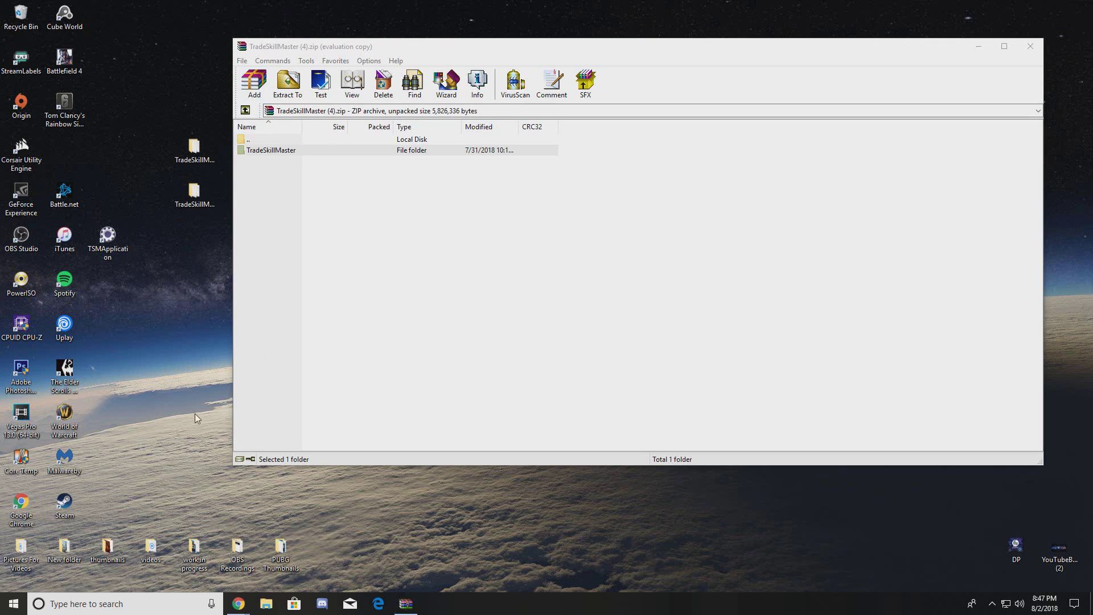
# Move the WinRAR archive window to the top-right and back to the middle of the screen
pyautogui.moveTo(730, 46); pyautogui.dragTo(820, 8)
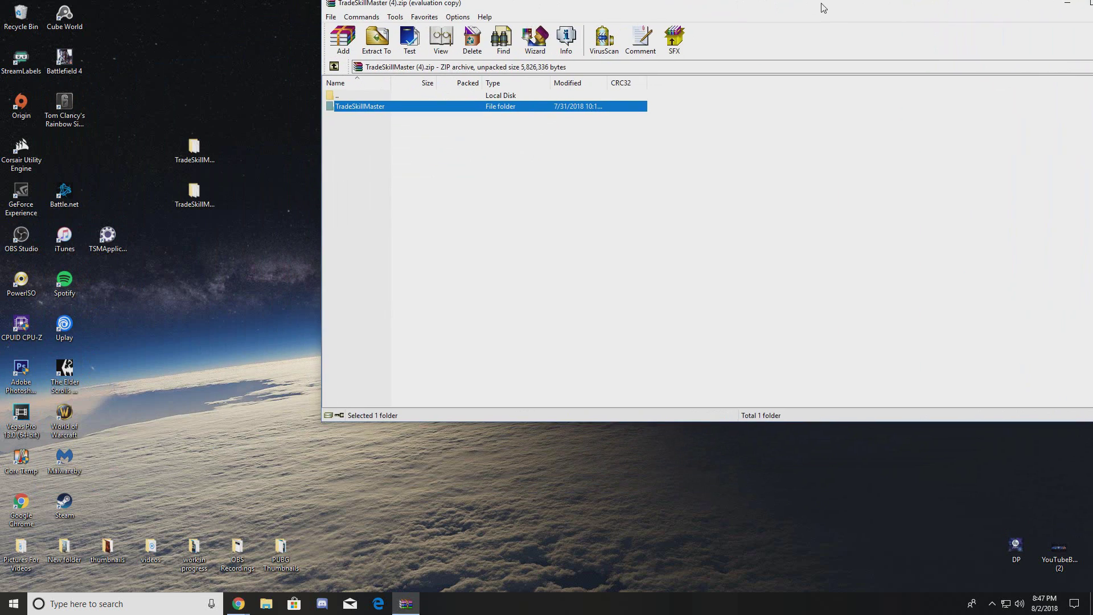
pyautogui.moveTo(571, 16); pyautogui.dragTo(447, 69)
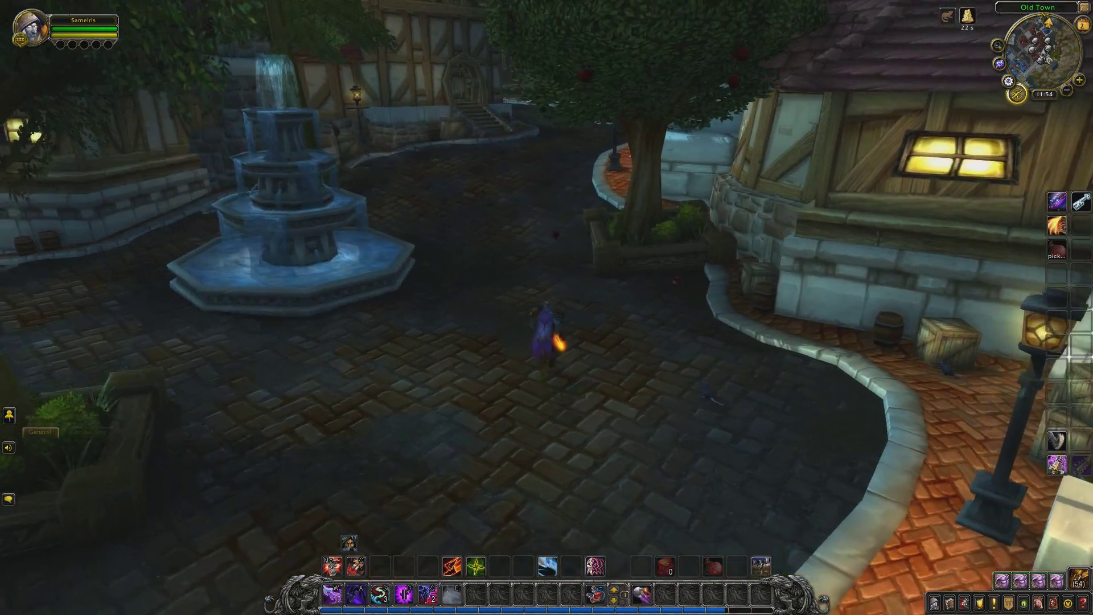
# Turn the view and run the character from the fountain along the Old Town street past the tree plaza
pyautogui.press('d')
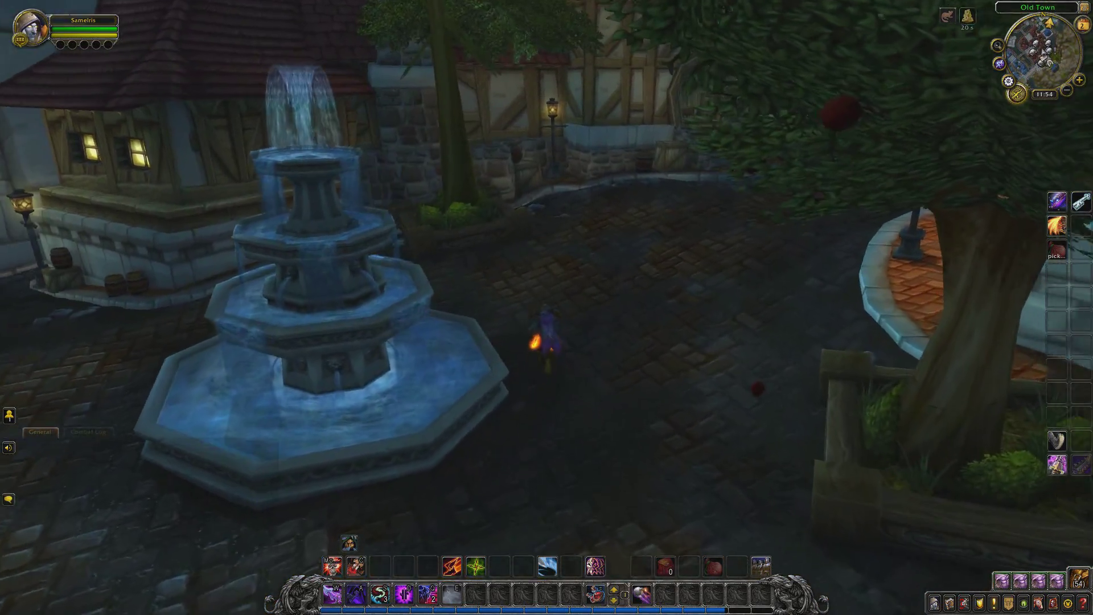
pyautogui.press('d')
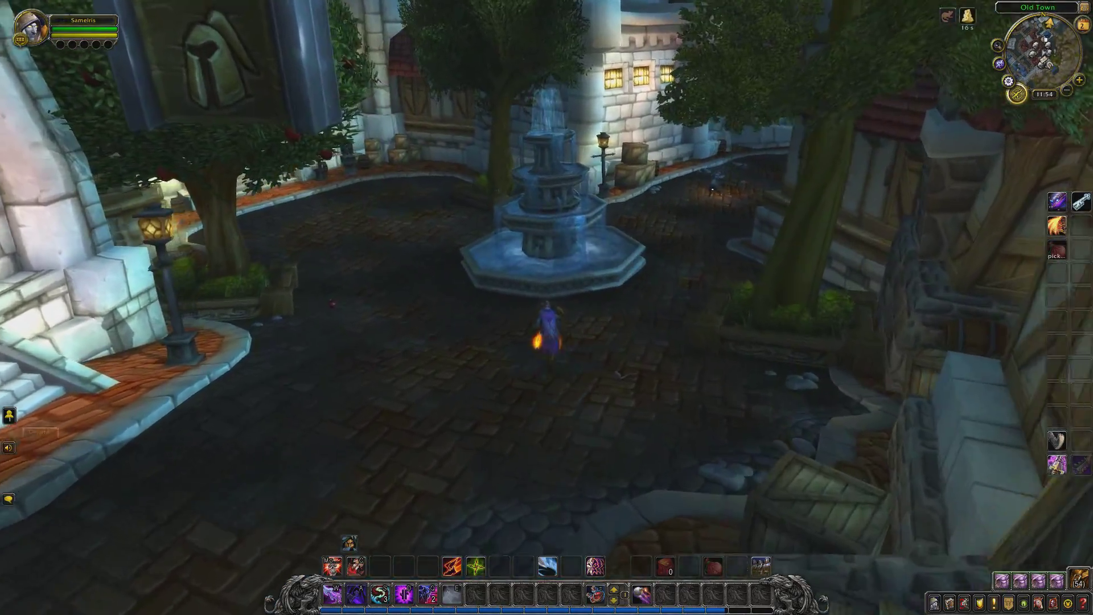
pyautogui.press('d')
pyautogui.press('w')
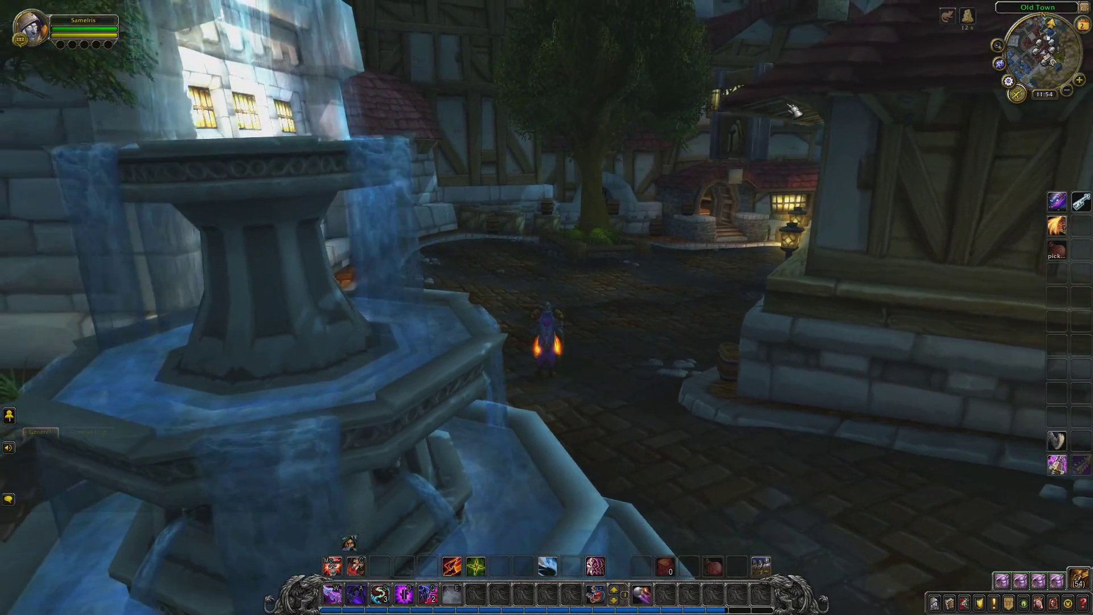
pyautogui.press('w')
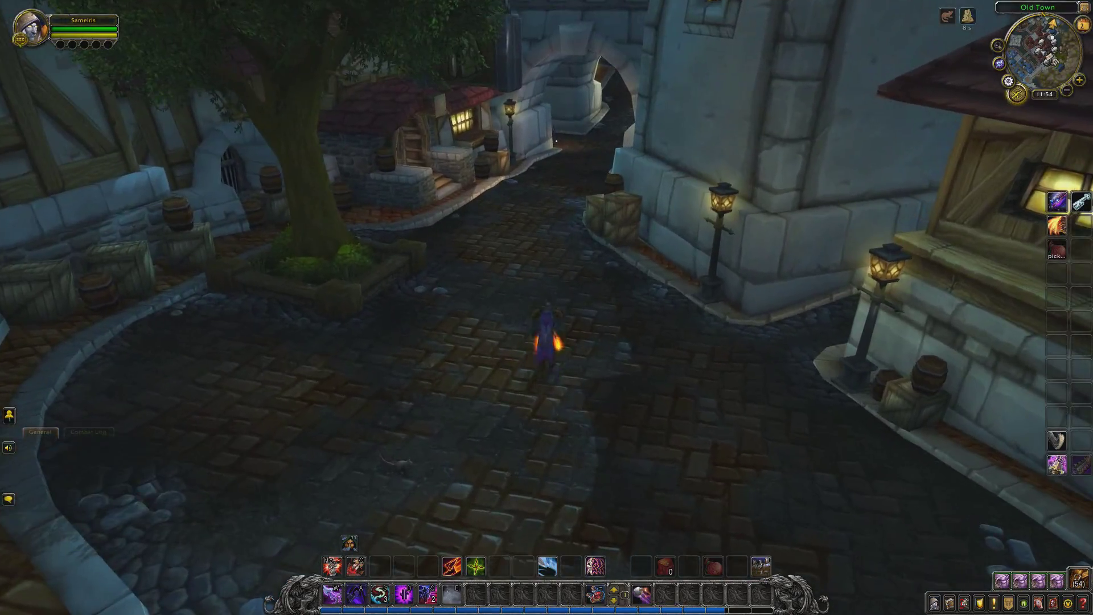
pyautogui.press('w')
pyautogui.press('w')
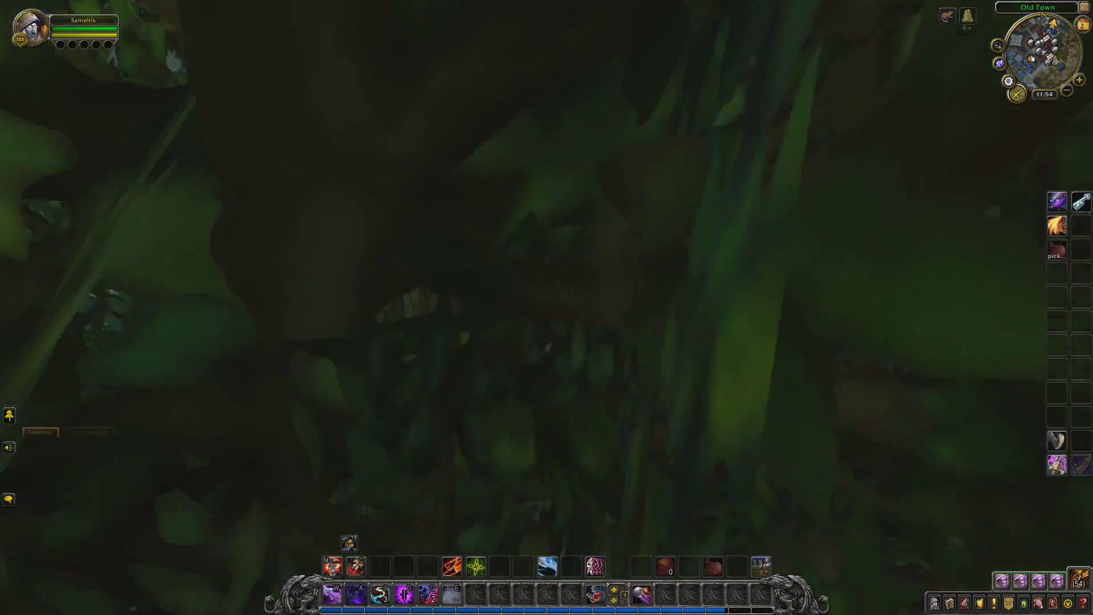
pyautogui.press('w')
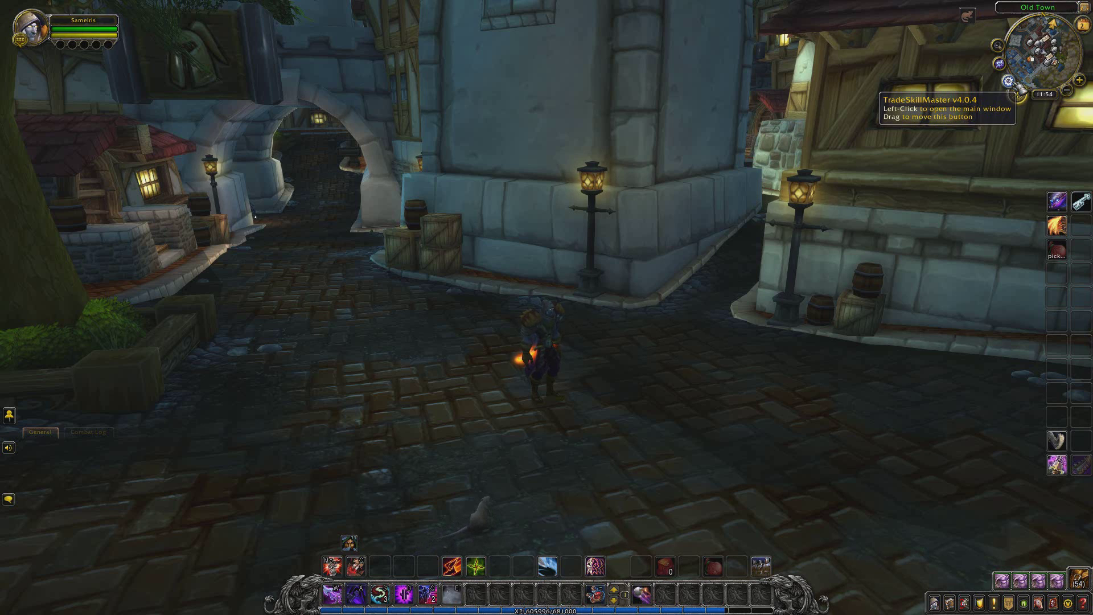
pyautogui.press('Escape')
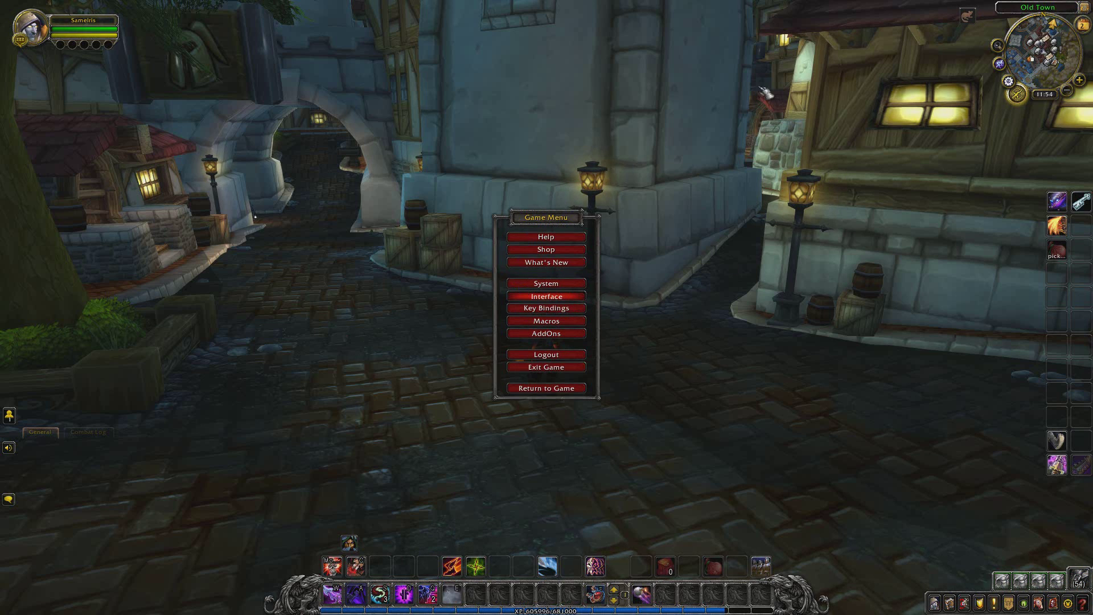
pyautogui.click(547, 296)
pyautogui.click(374, 139)
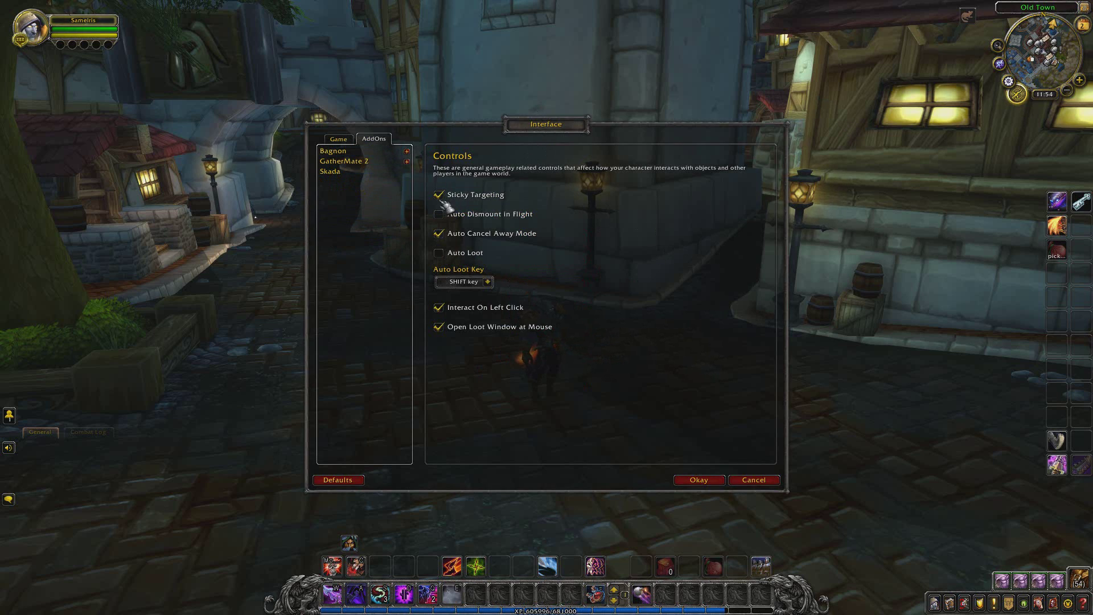
pyautogui.press('Escape')
pyautogui.press('Escape')
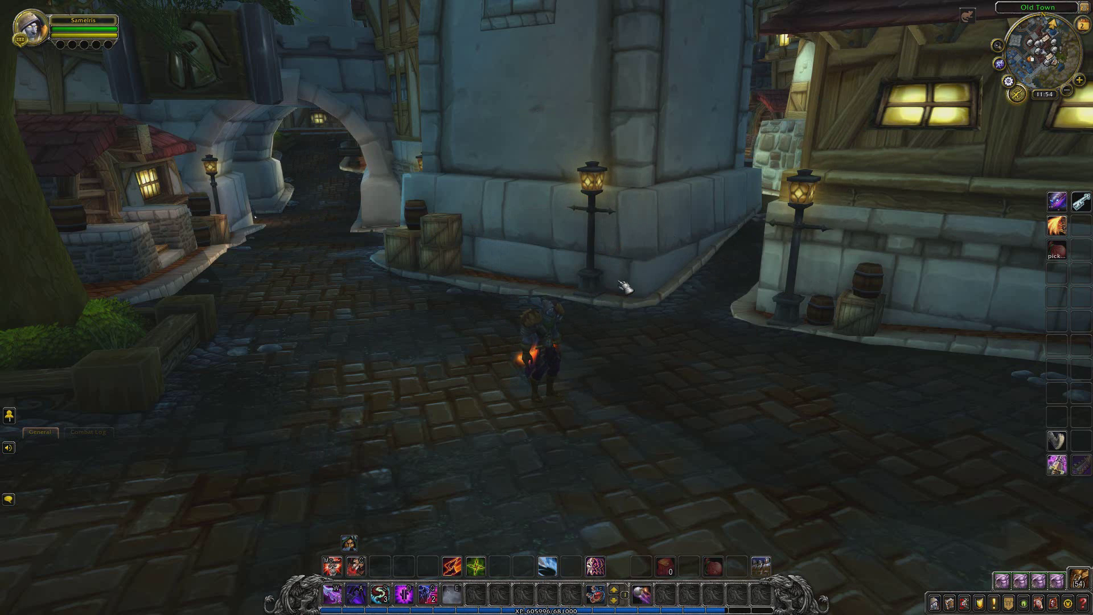
# Open TSM's Operations page listing the #Default, post, post 1 and selling auctioning operations
pyautogui.click(1019, 92)
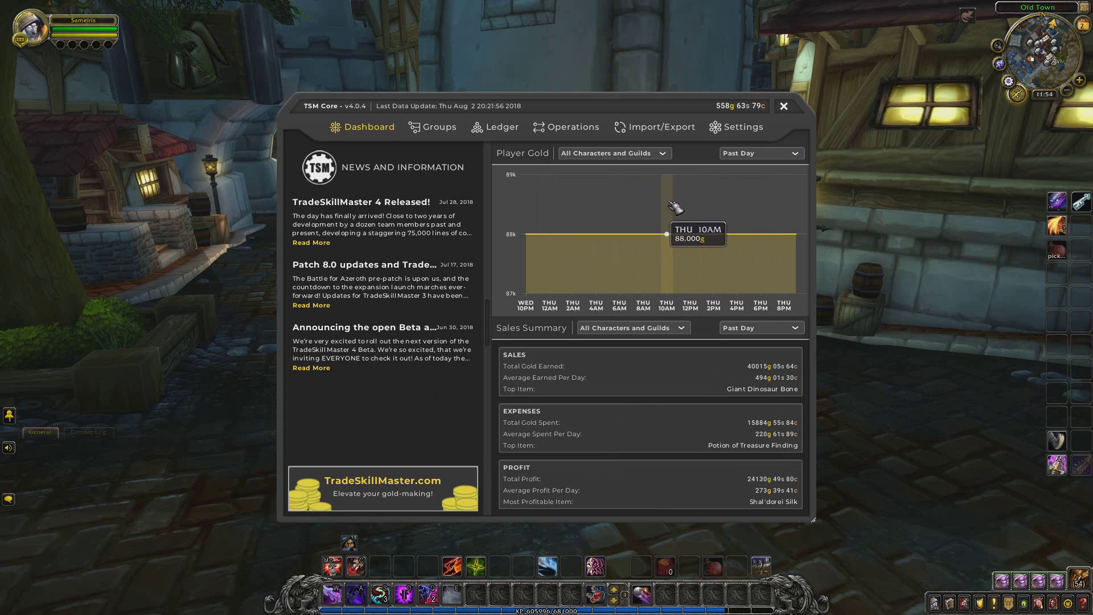
pyautogui.click(549, 131)
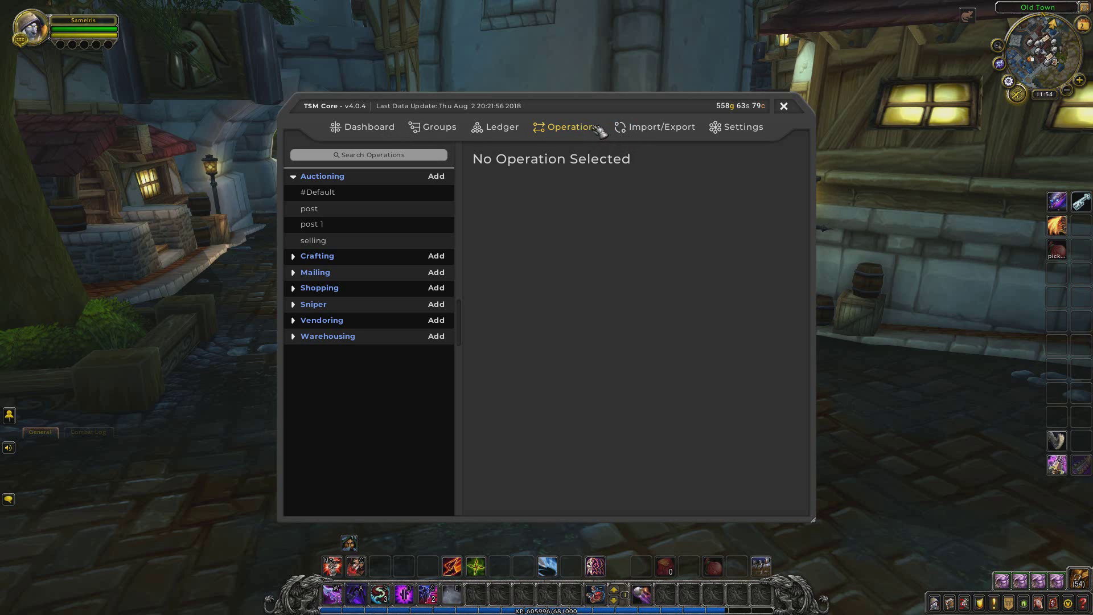
# Show the #Default operation's Posting tab and scroll to its minimum, maximum and normal price formulas
pyautogui.click(358, 194)
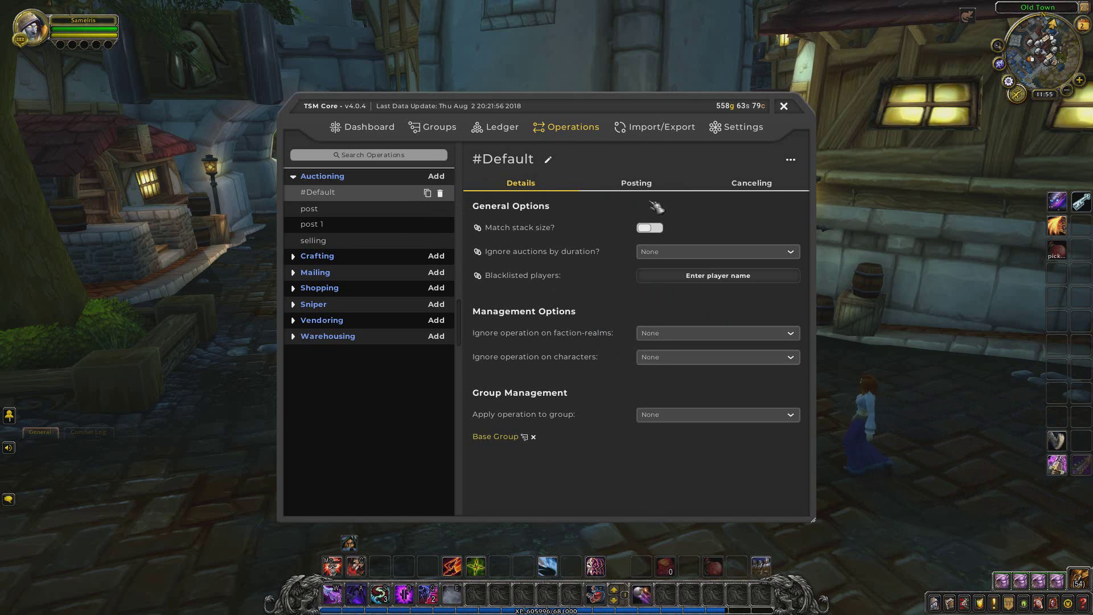
pyautogui.click(657, 195)
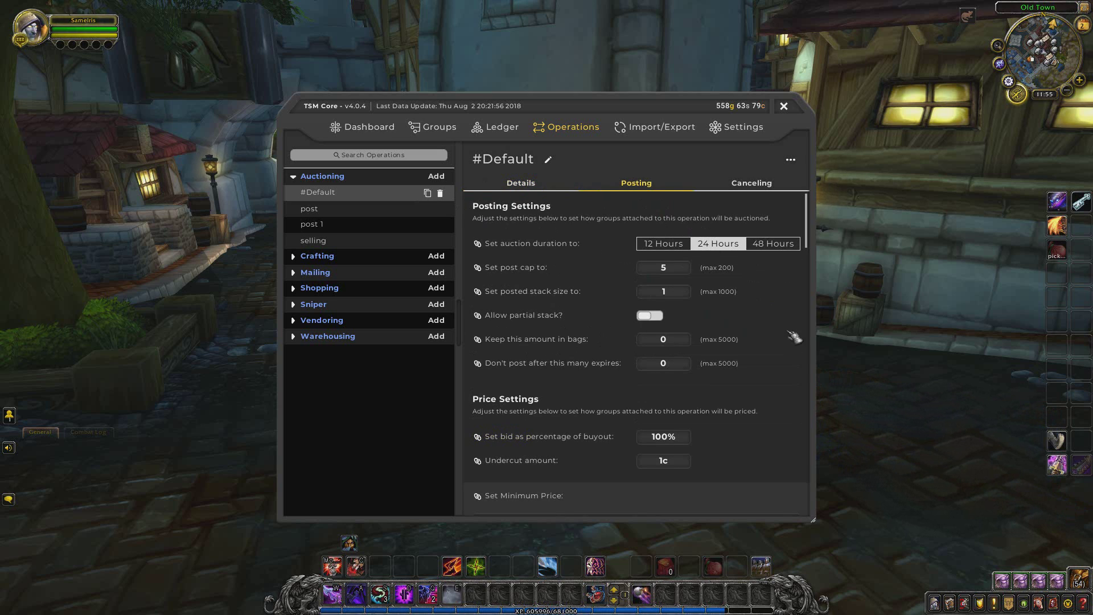
pyautogui.scroll(-1, 735, 349)
pyautogui.scroll(-4, 715, 410)
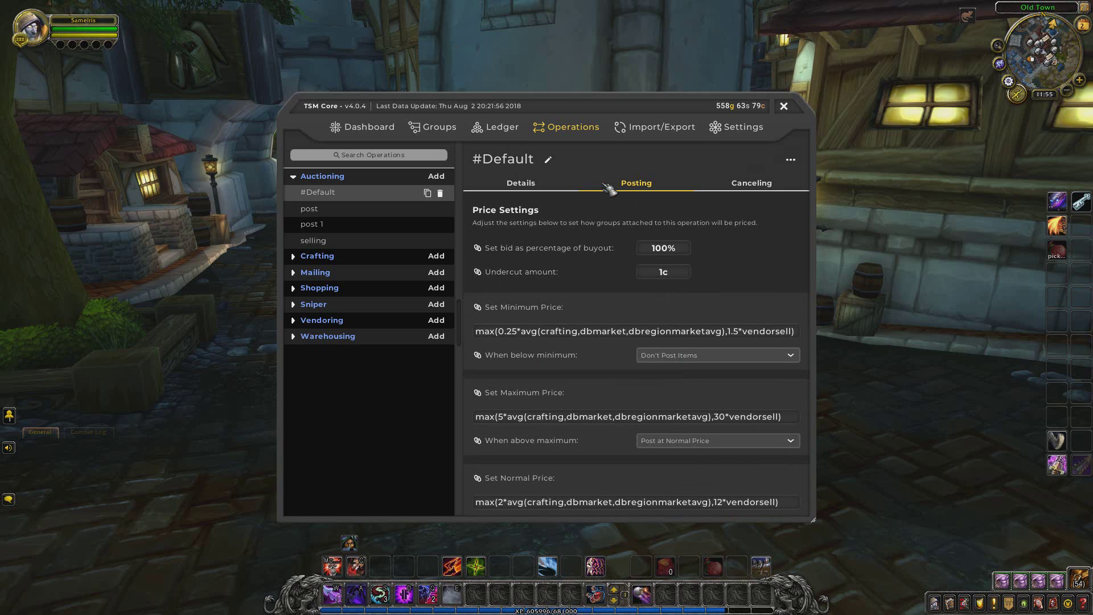
pyautogui.scroll(4, 621, 202)
pyautogui.scroll(-4, 638, 231)
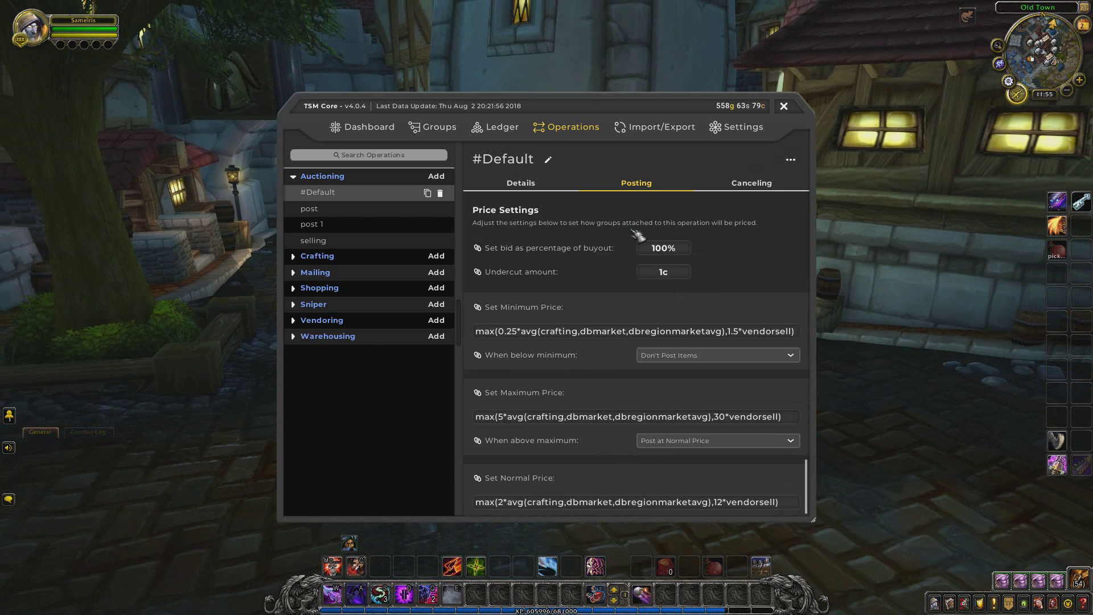
pyautogui.scroll(4, 664, 331)
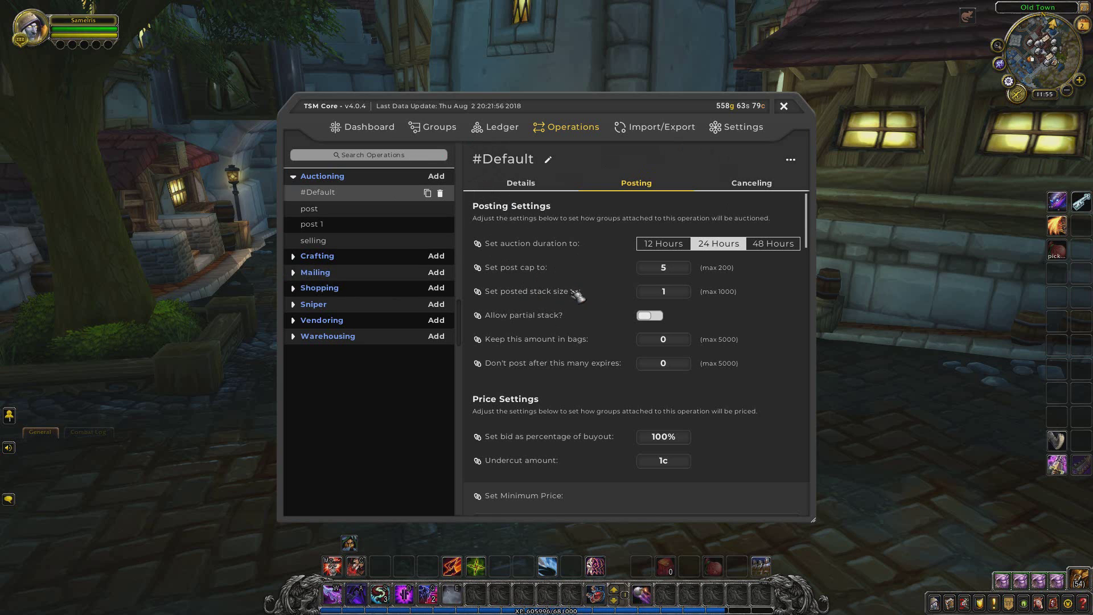
pyautogui.scroll(-5, 578, 295)
pyautogui.scroll(3, 598, 370)
pyautogui.scroll(-3, 558, 353)
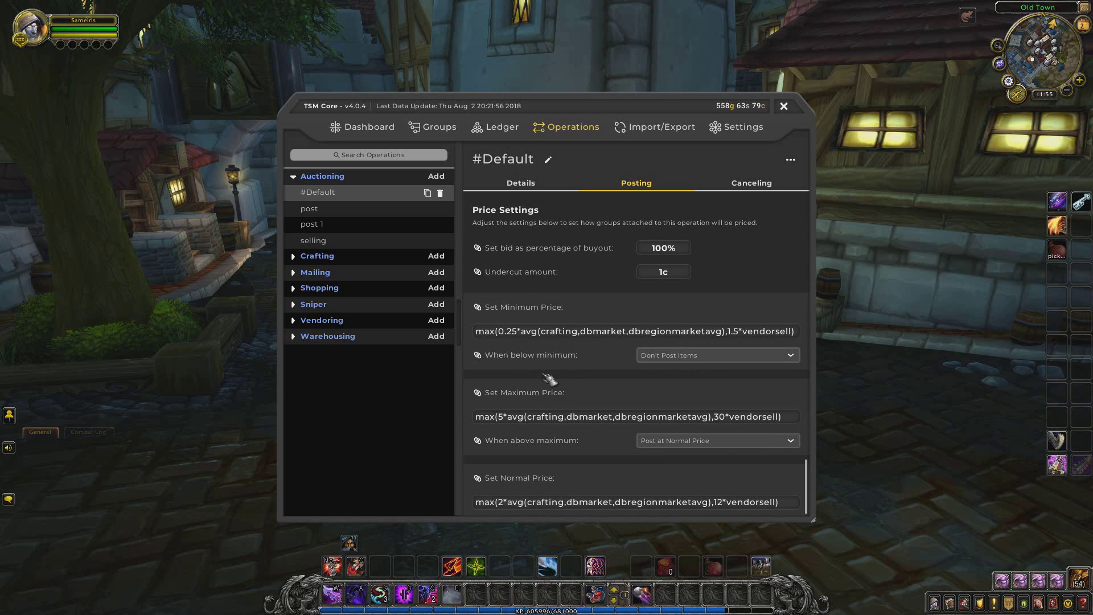
pyautogui.scroll(5, 739, 291)
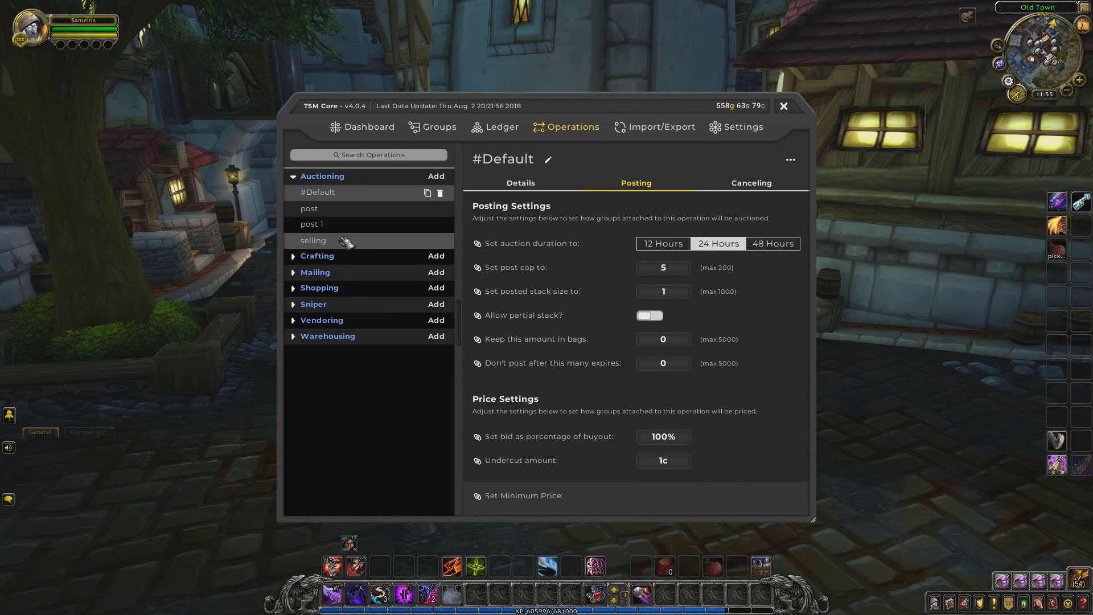
pyautogui.scroll(-3, 555, 299)
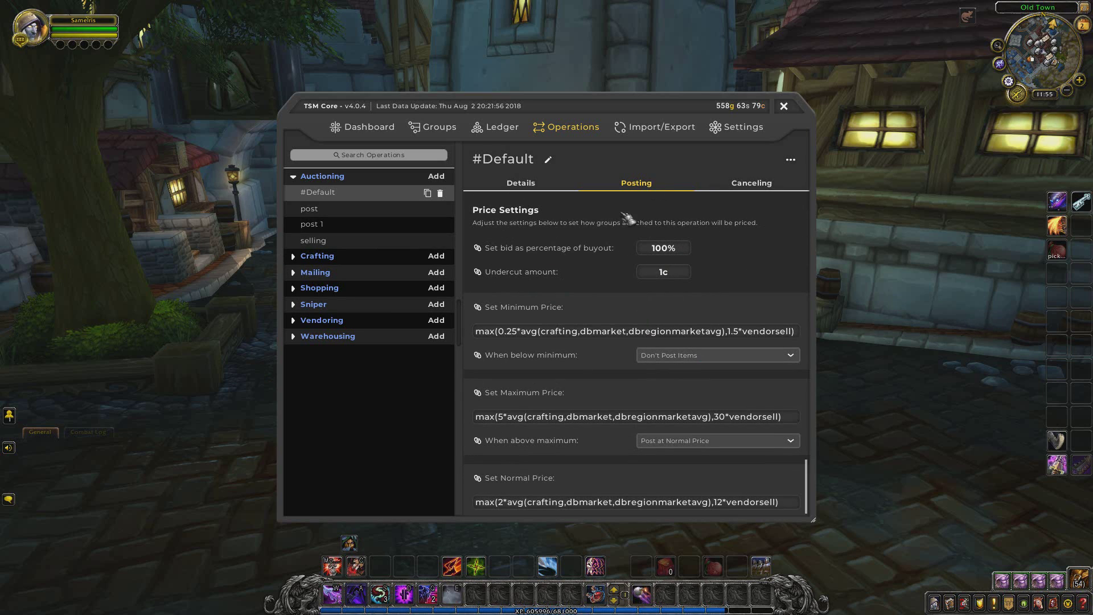
# Close the TSM window and mount the Twilight Drake to take off
pyautogui.click(785, 106)
pyautogui.press('1')
pyautogui.press('w')
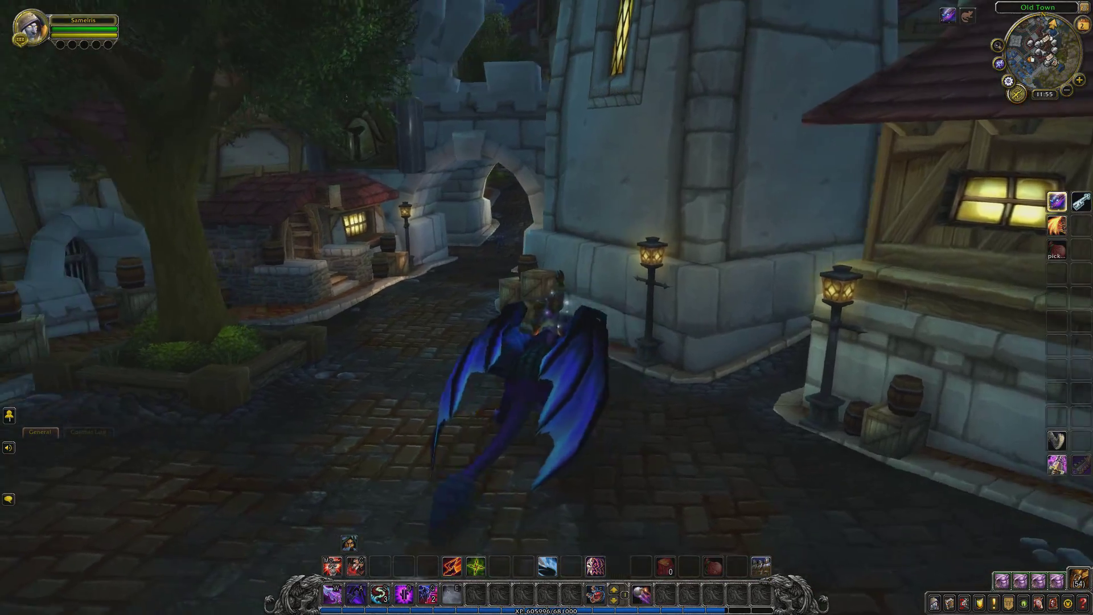
pyautogui.press('space')
# Fly over The Canals and Trade District rooftops and land inside the Stormwind building
pyautogui.press('w')
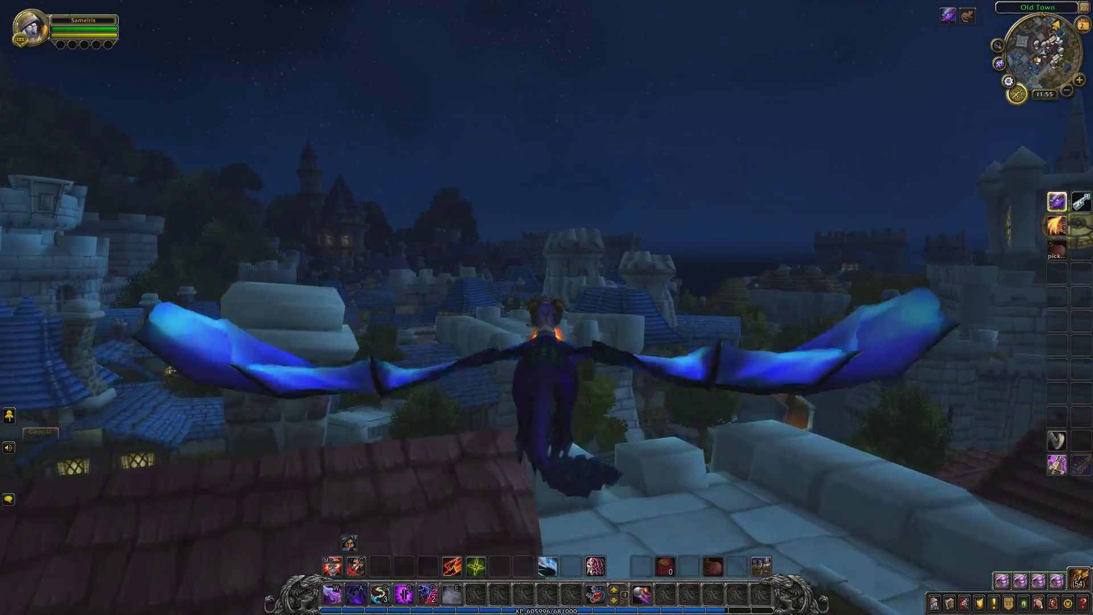
pyautogui.press('w')
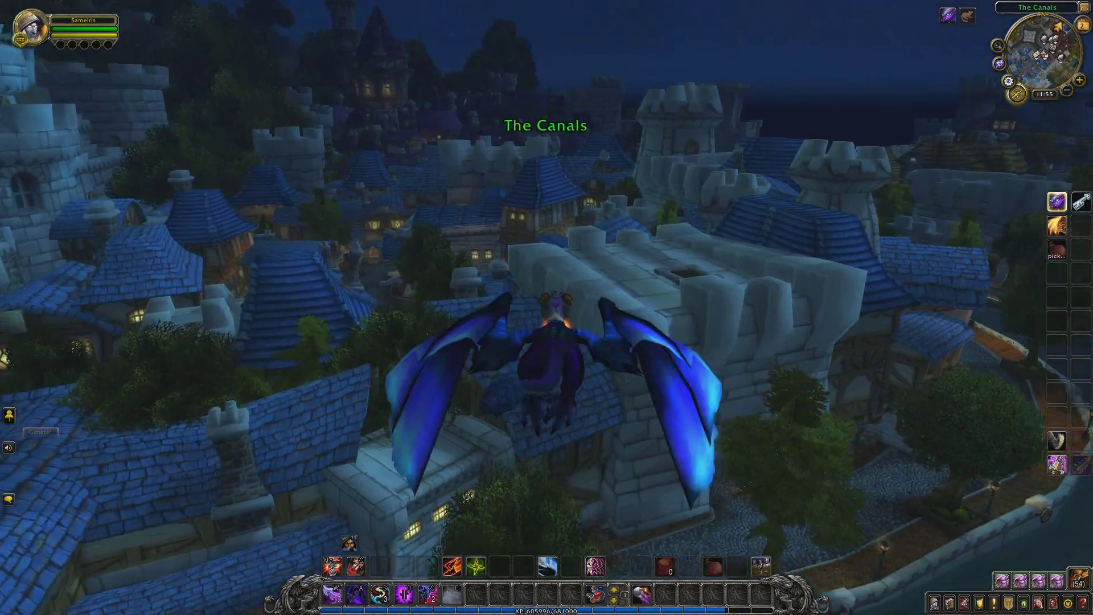
pyautogui.press('w')
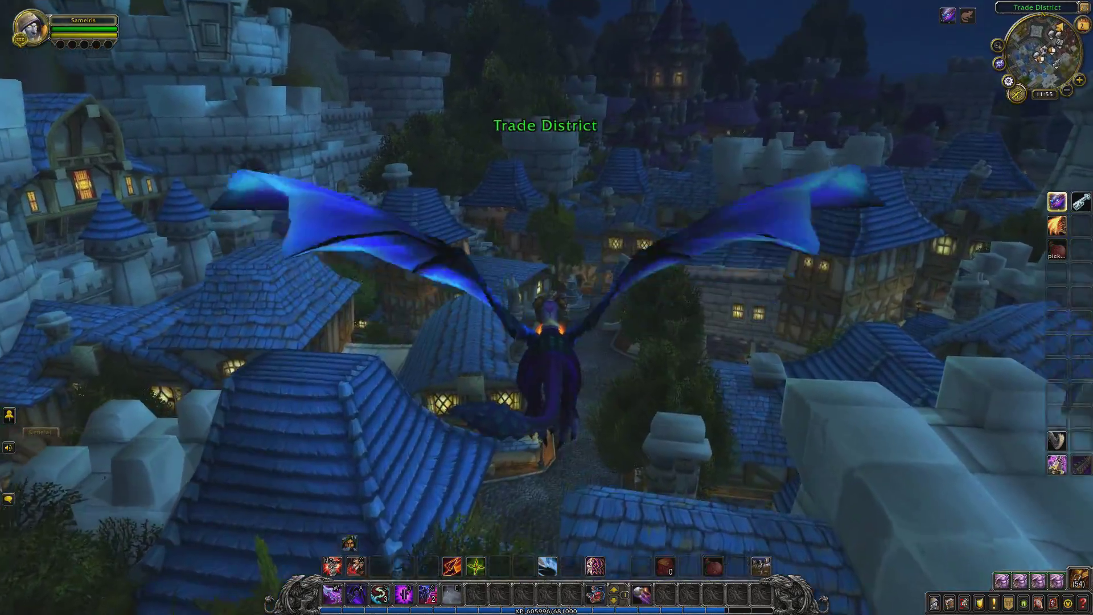
pyautogui.press('w')
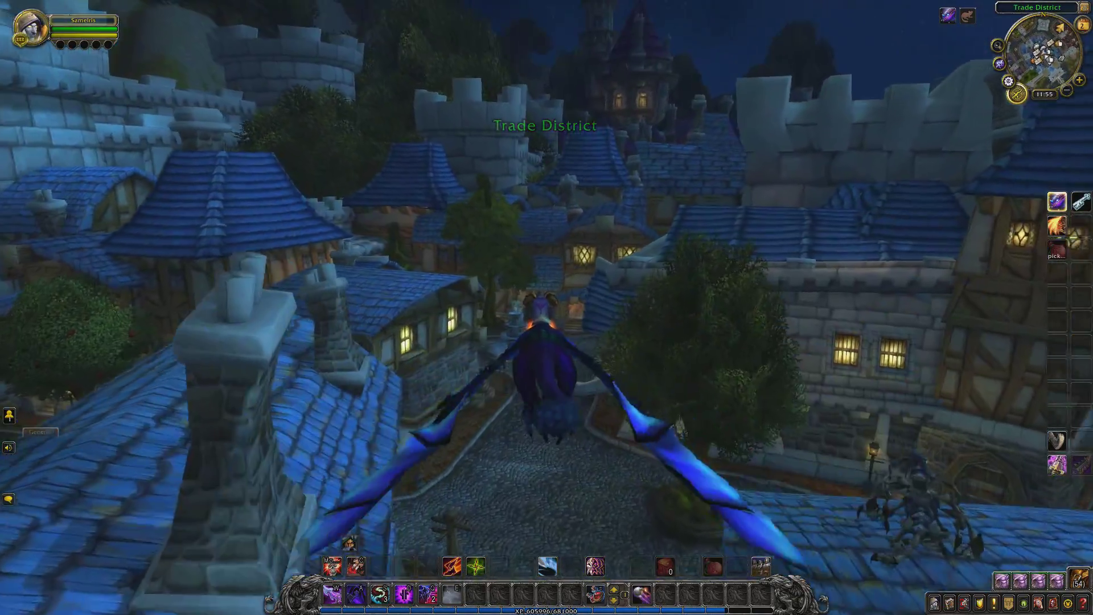
pyautogui.press('w')
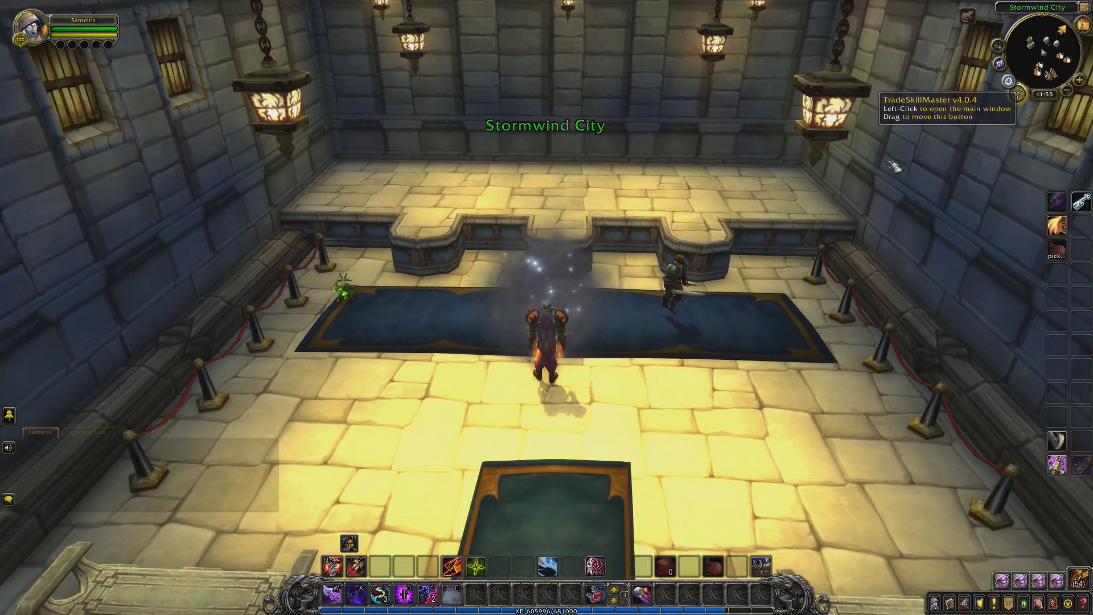
# Open TSM's Groups page and remove the Auctioning operations from Base Group
pyautogui.click(1008, 81)
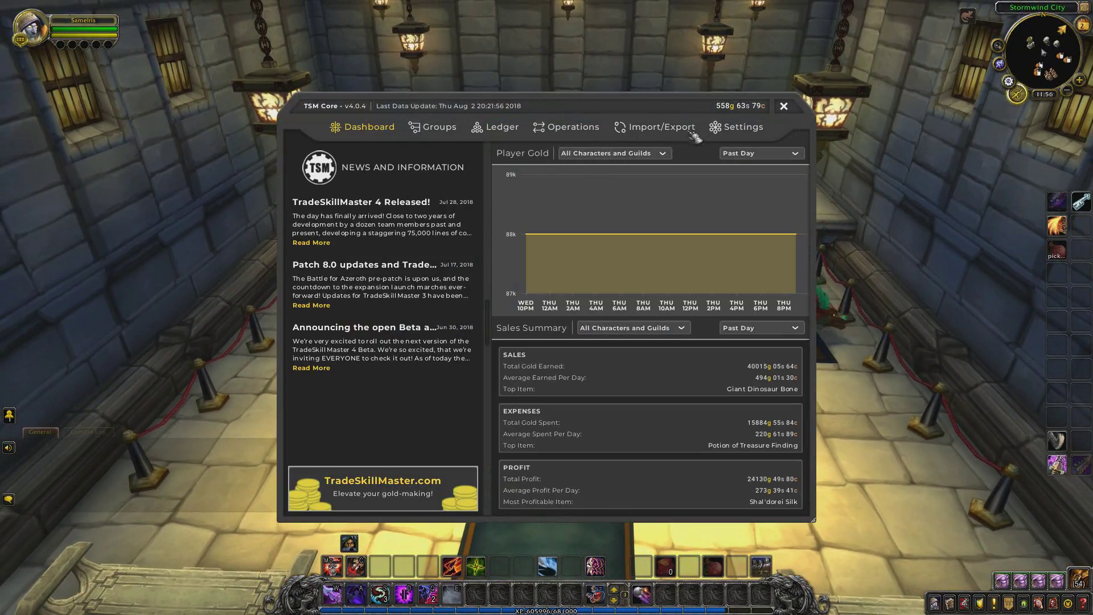
pyautogui.click(427, 133)
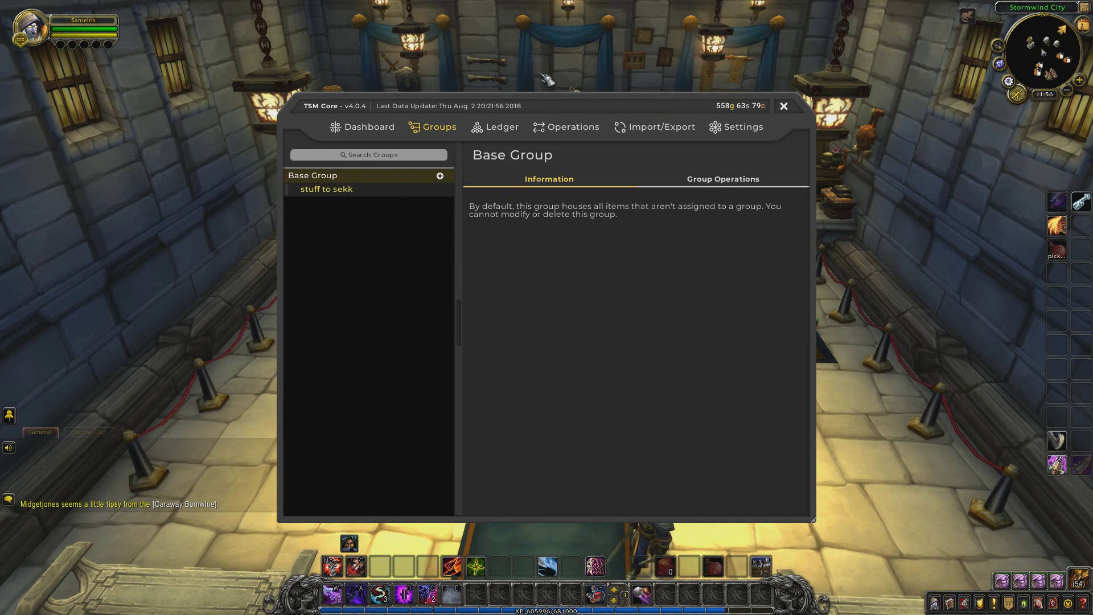
pyautogui.click(722, 188)
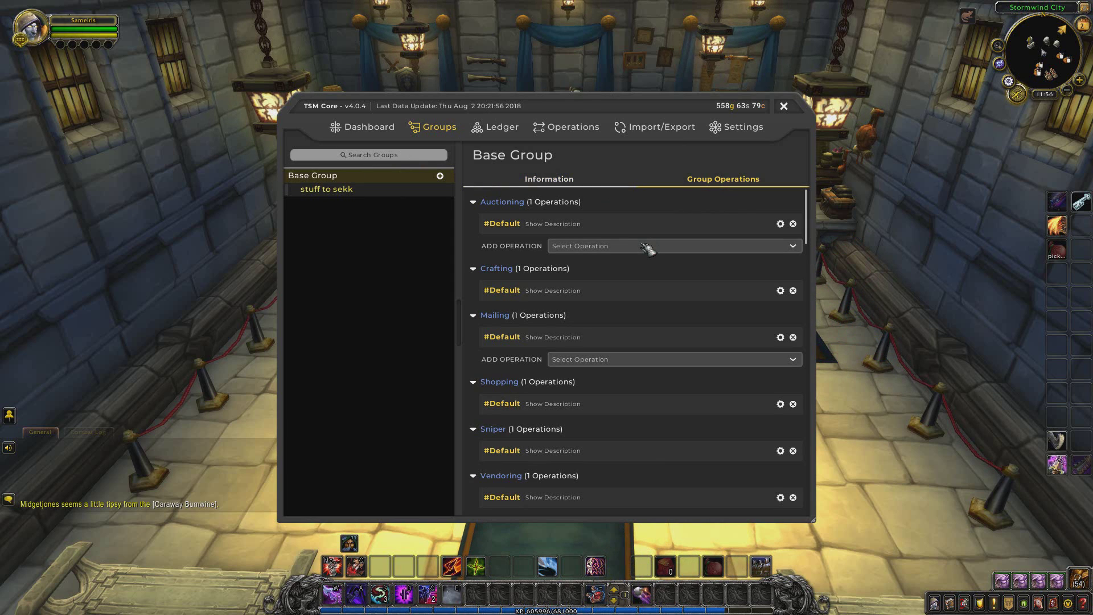
pyautogui.click(689, 247)
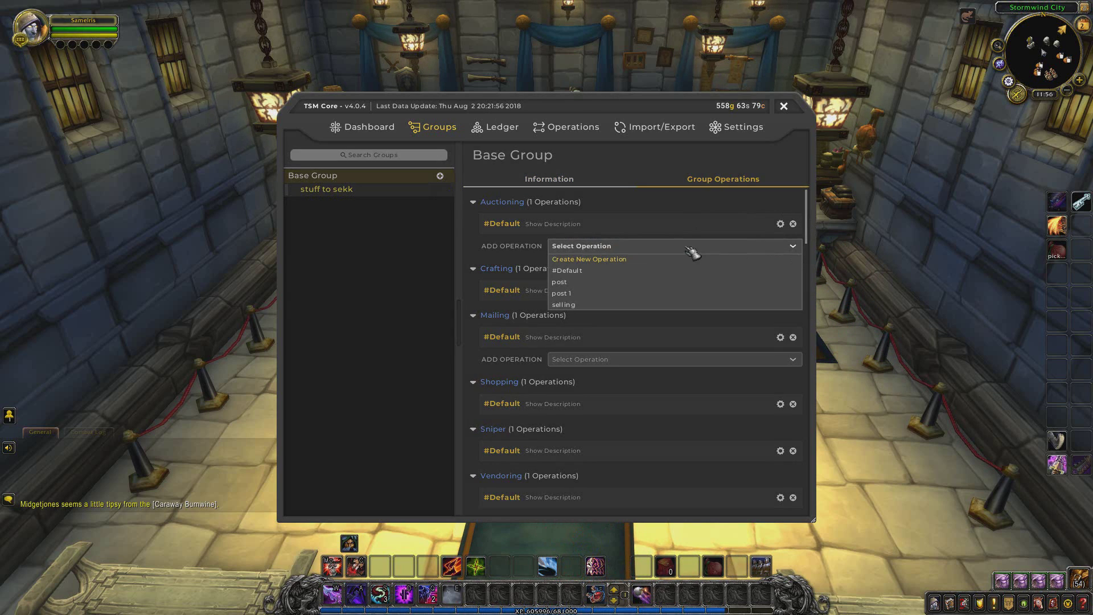
pyautogui.click(580, 271)
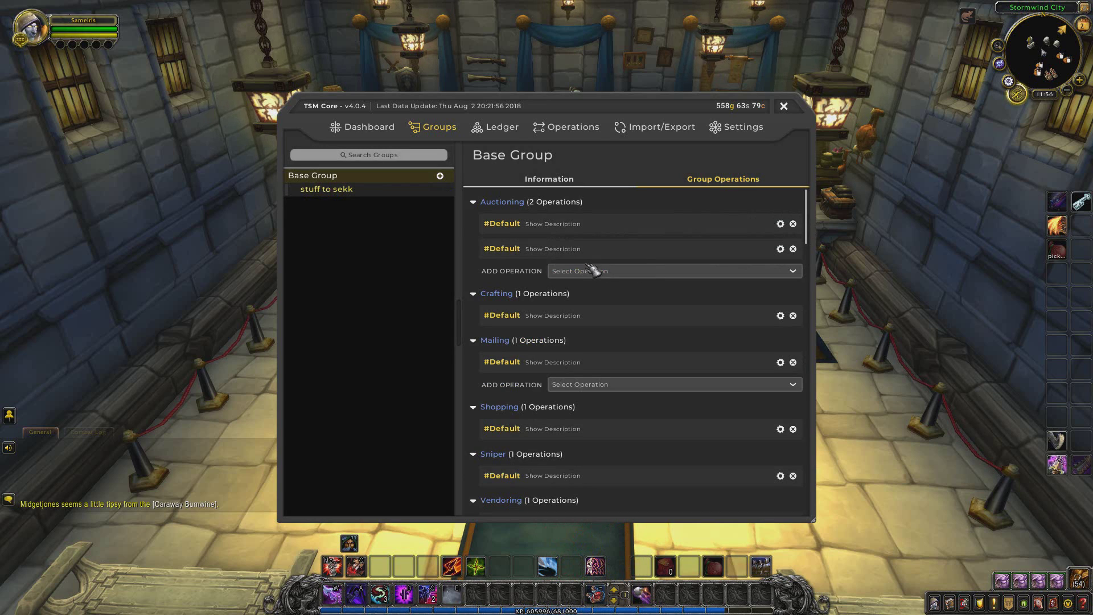
pyautogui.click(793, 249)
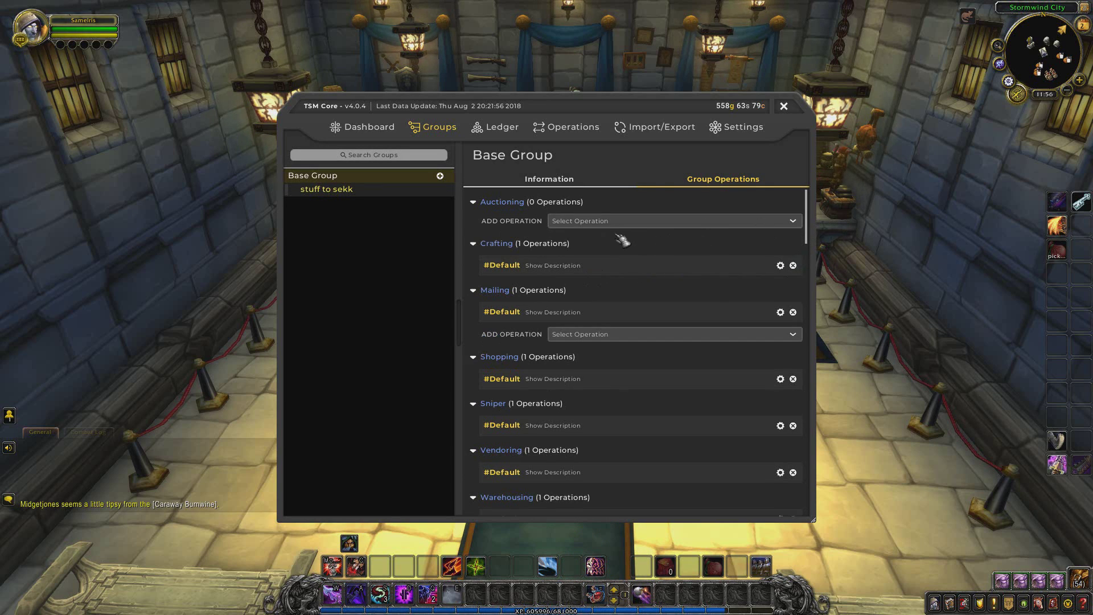
# Add a New Group subgroup under Base Group
pyautogui.click(377, 191)
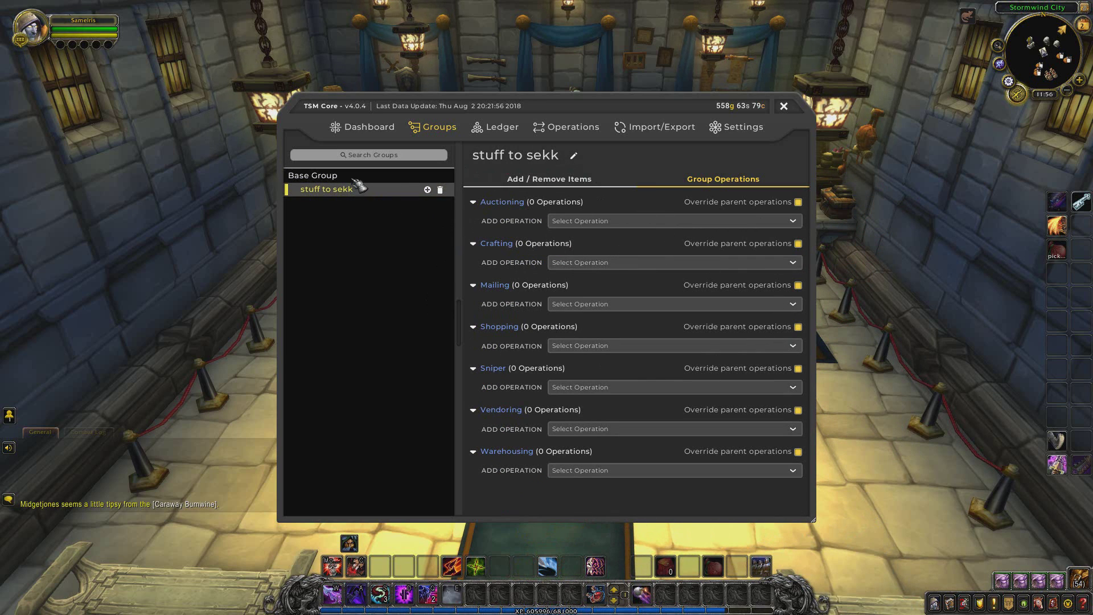
pyautogui.click(399, 176)
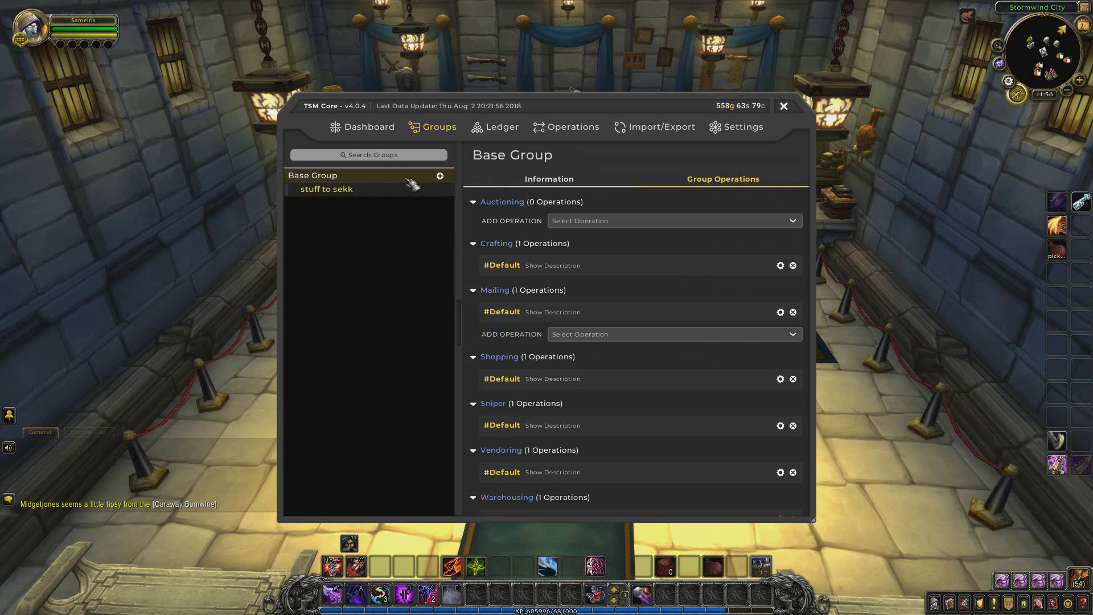
pyautogui.click(440, 177)
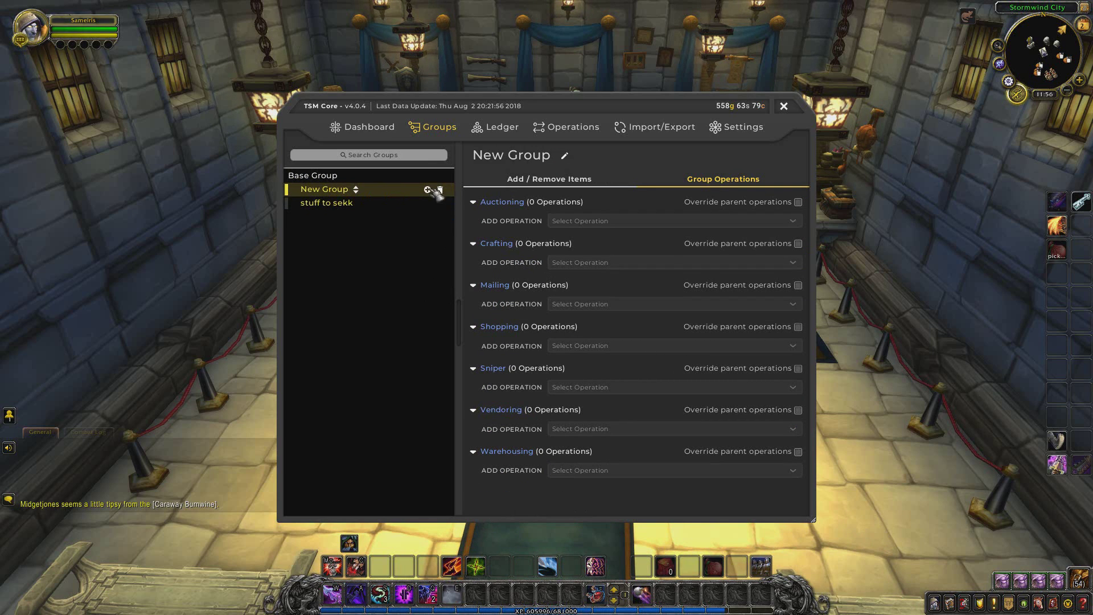
# Make New Group override its parent's operations and use #Default as its Auctioning operation
pyautogui.click(797, 202)
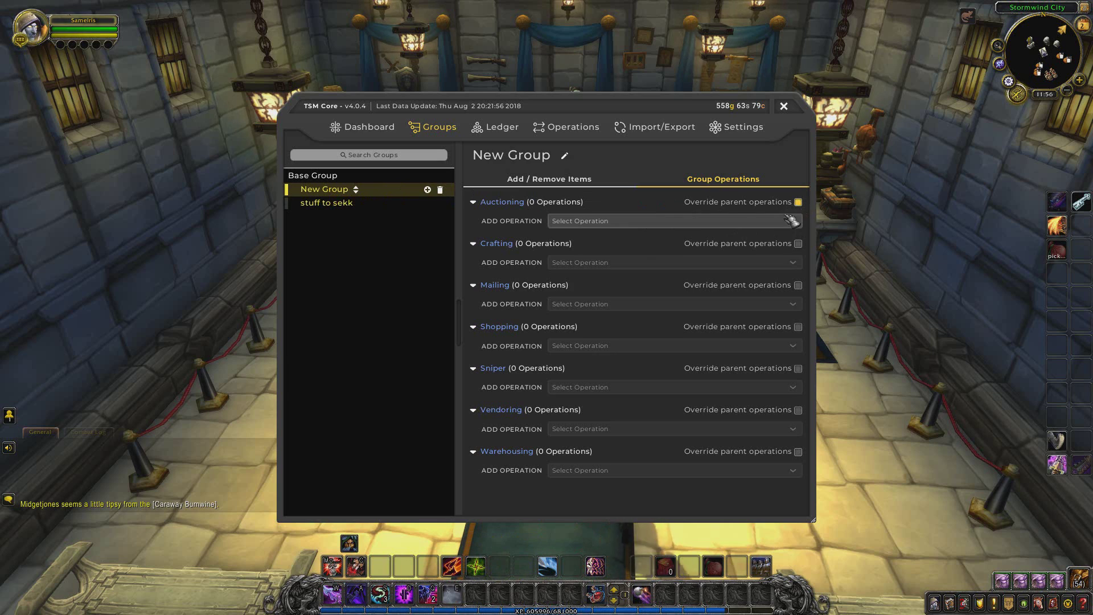
pyautogui.click(767, 221)
pyautogui.click(599, 248)
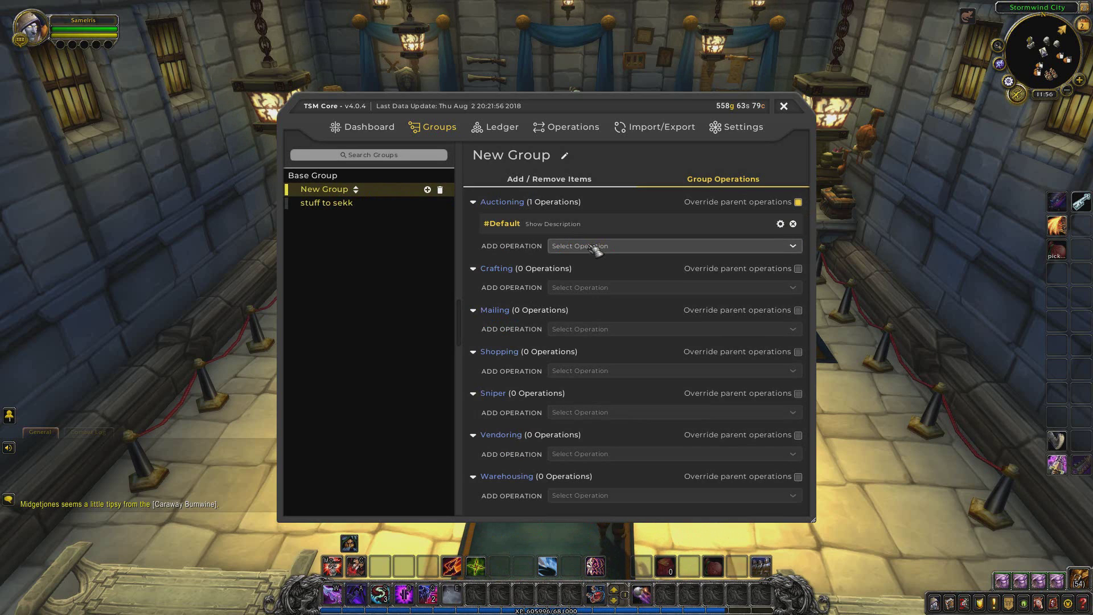
# Show New Group's ungrouped and grouped item lists
pyautogui.click(527, 180)
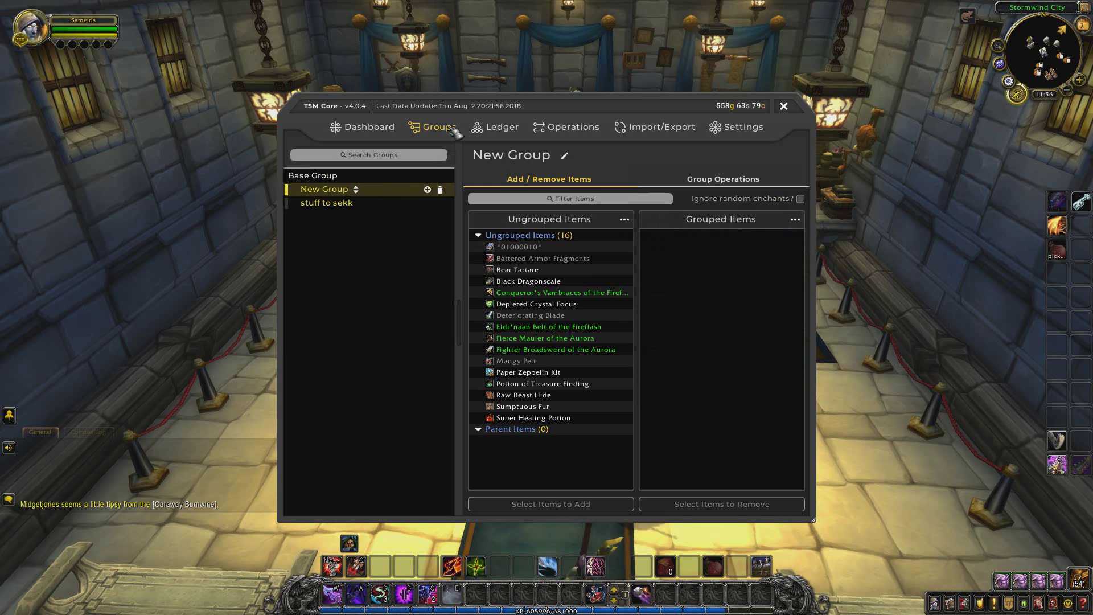
pyautogui.click(711, 180)
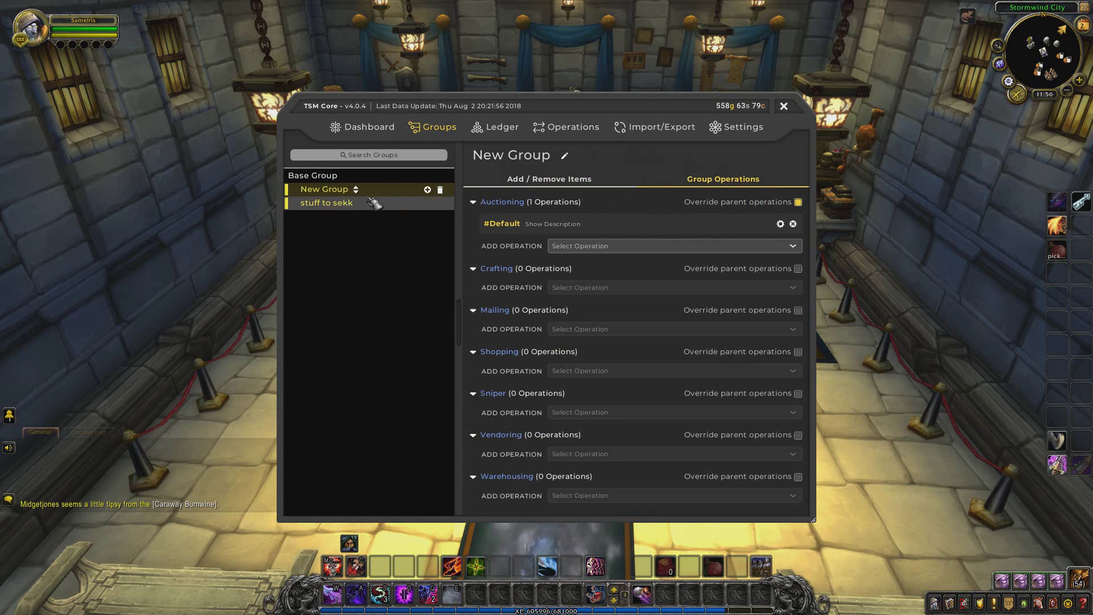
pyautogui.click(584, 181)
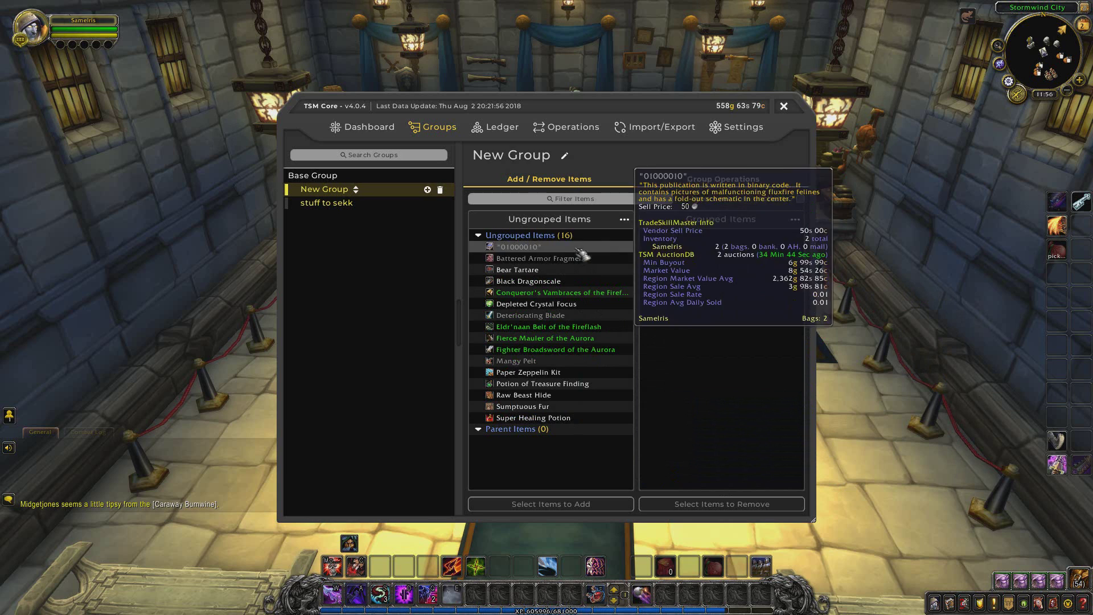
# Add Conqueror's Vambraces, Eldr'naan Belt, Fierce Mauler and Fighter Broadsword to New Group, then close TSM
pyautogui.click(1079, 580)
pyautogui.click(1079, 581)
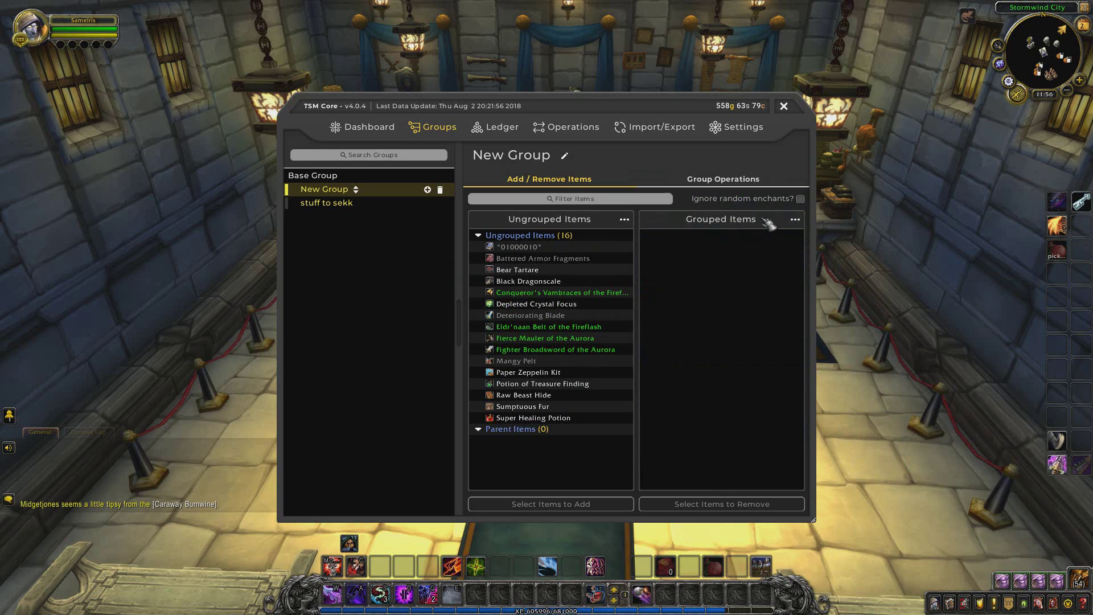
pyautogui.click(550, 295)
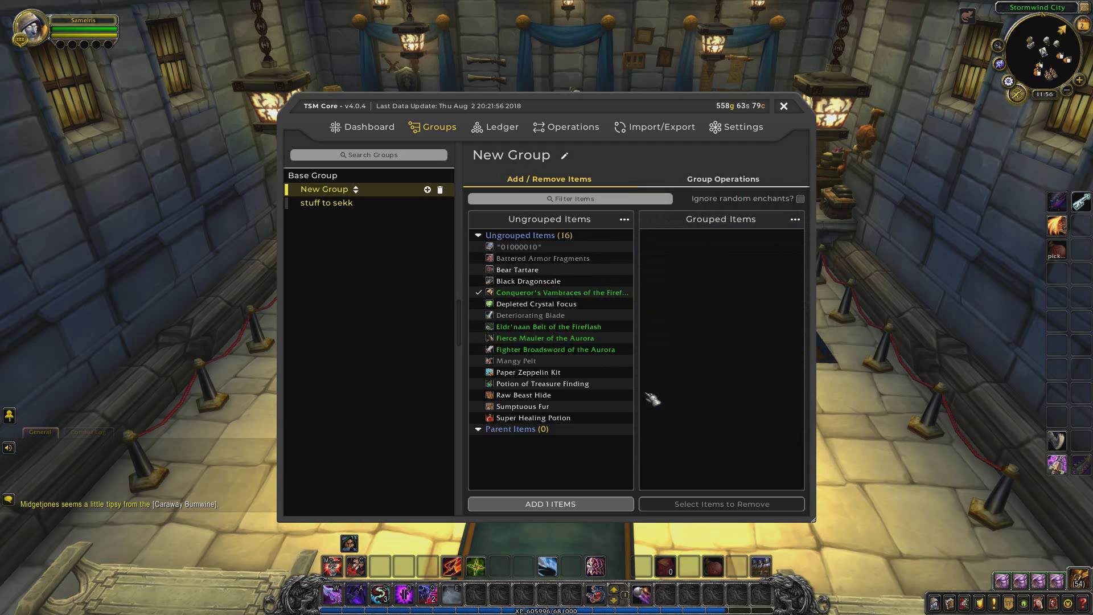
pyautogui.click(578, 349)
pyautogui.click(584, 338)
pyautogui.click(587, 327)
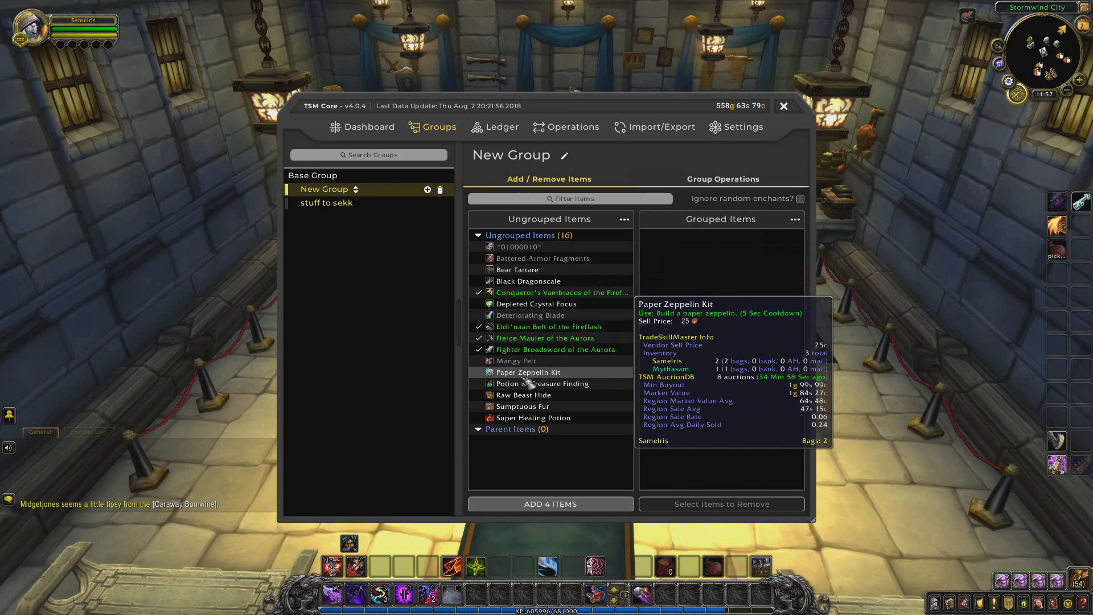
pyautogui.click(598, 504)
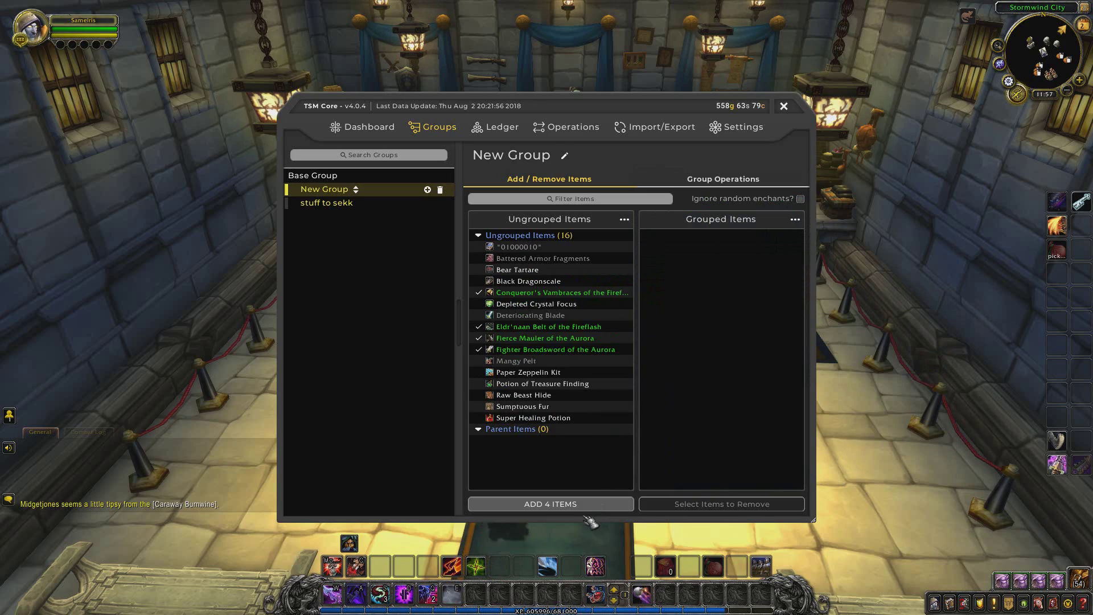
pyautogui.click(784, 106)
# Open the TSM Auction House at Auctioneer Fitch on its Auctioning view with New Group
pyautogui.press('w')
pyautogui.click(574, 181)
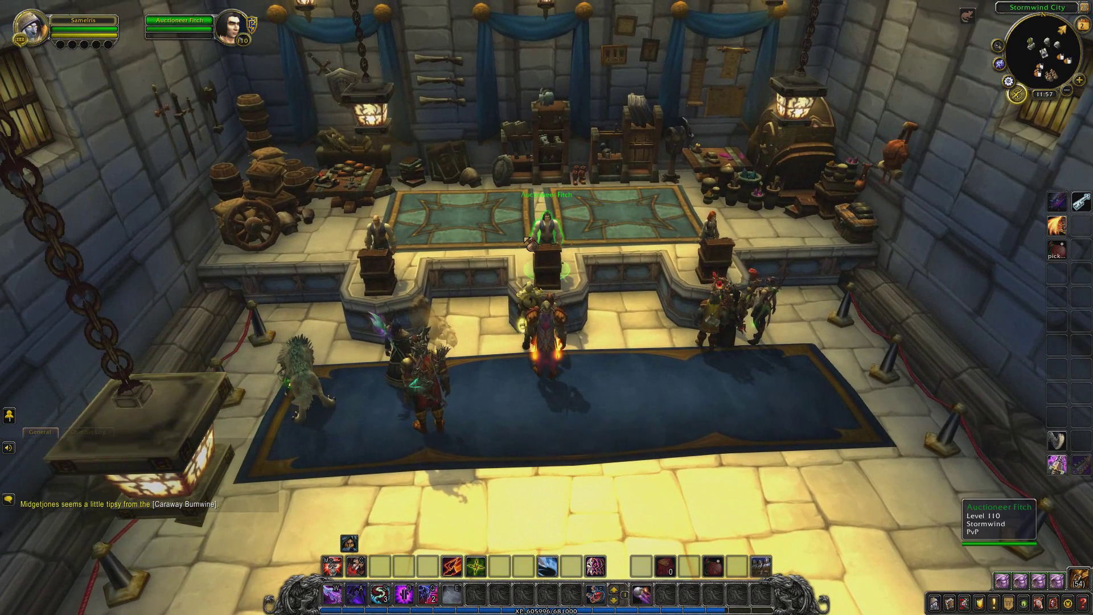
pyautogui.rightClick(576, 181)
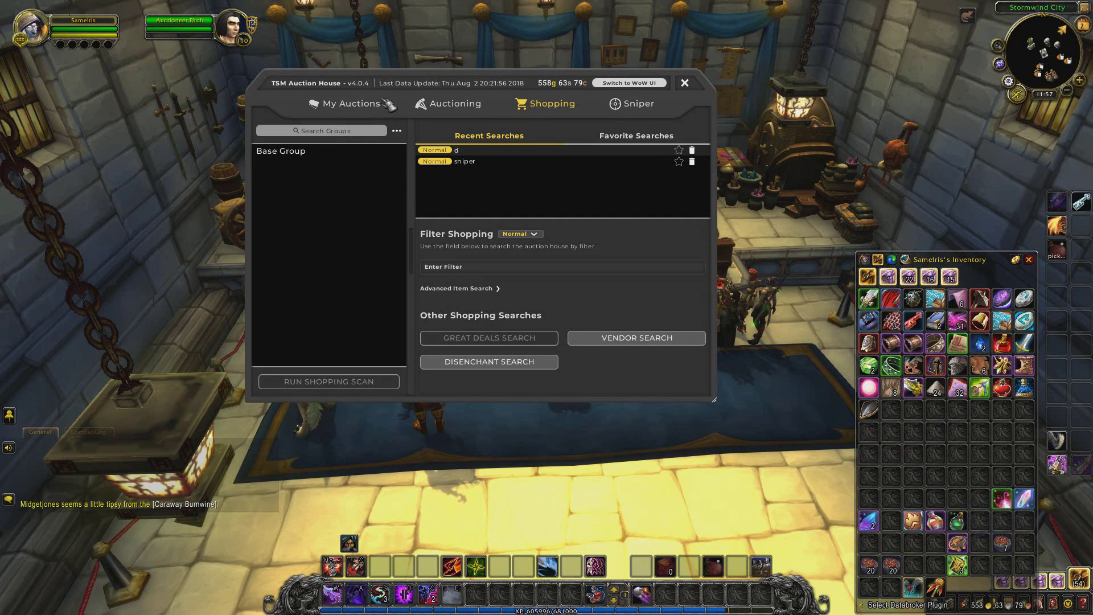
pyautogui.click(455, 108)
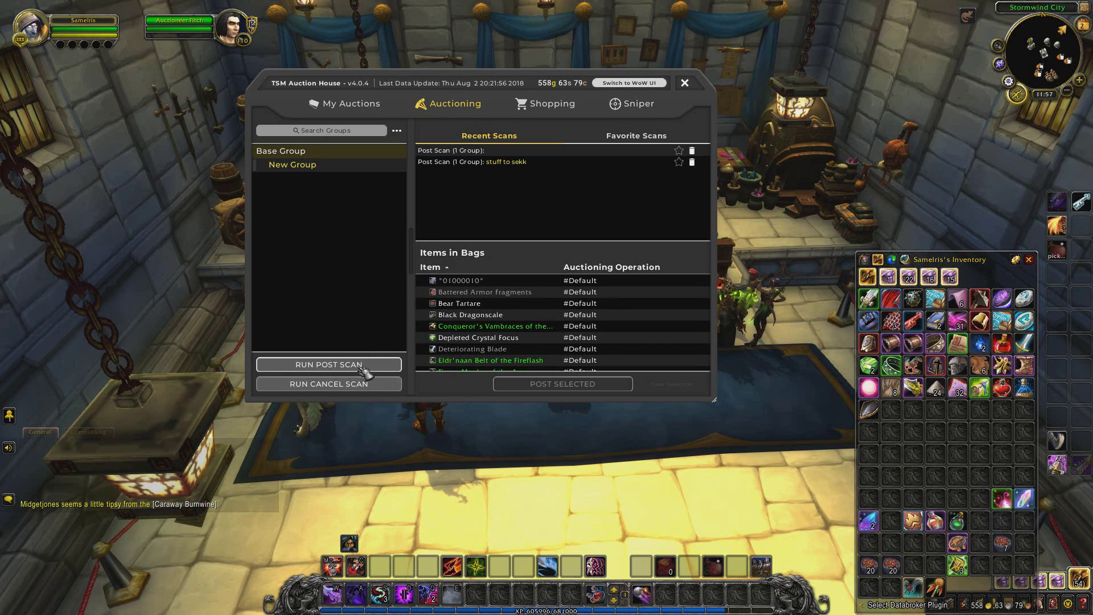
# Run the TSM post scan until posting finishes, then switch to the standard WoW auction window
pyautogui.click(329, 364)
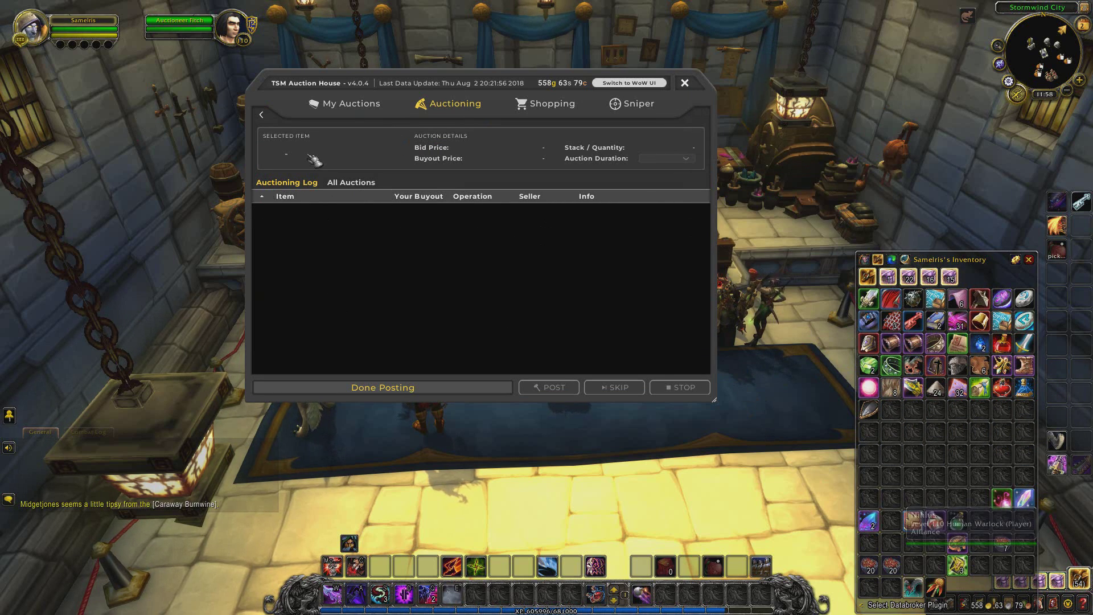
pyautogui.click(1029, 259)
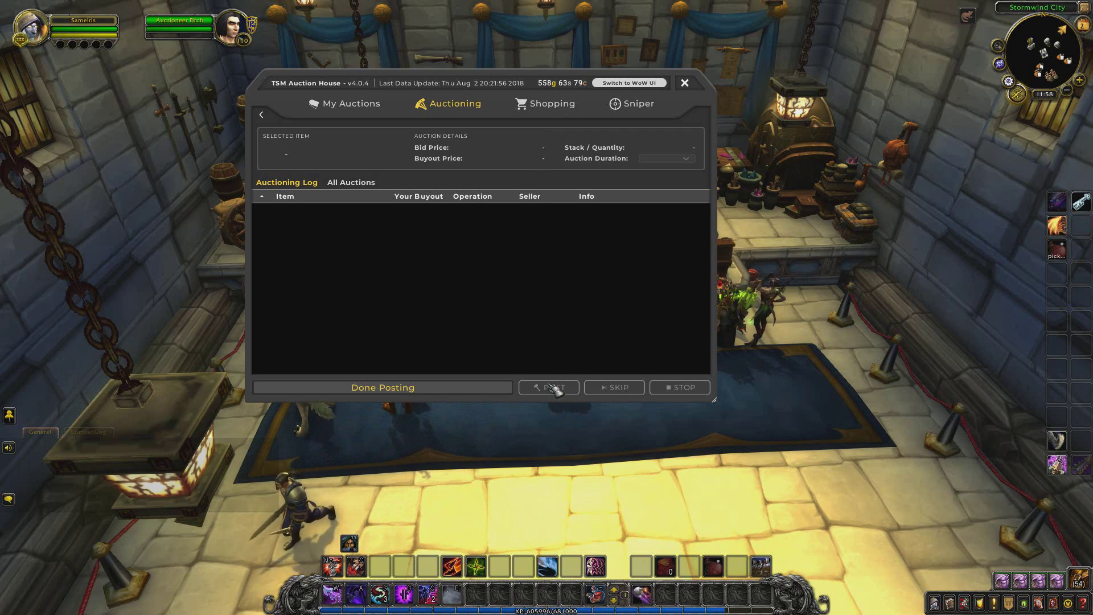
pyautogui.click(333, 108)
pyautogui.click(456, 108)
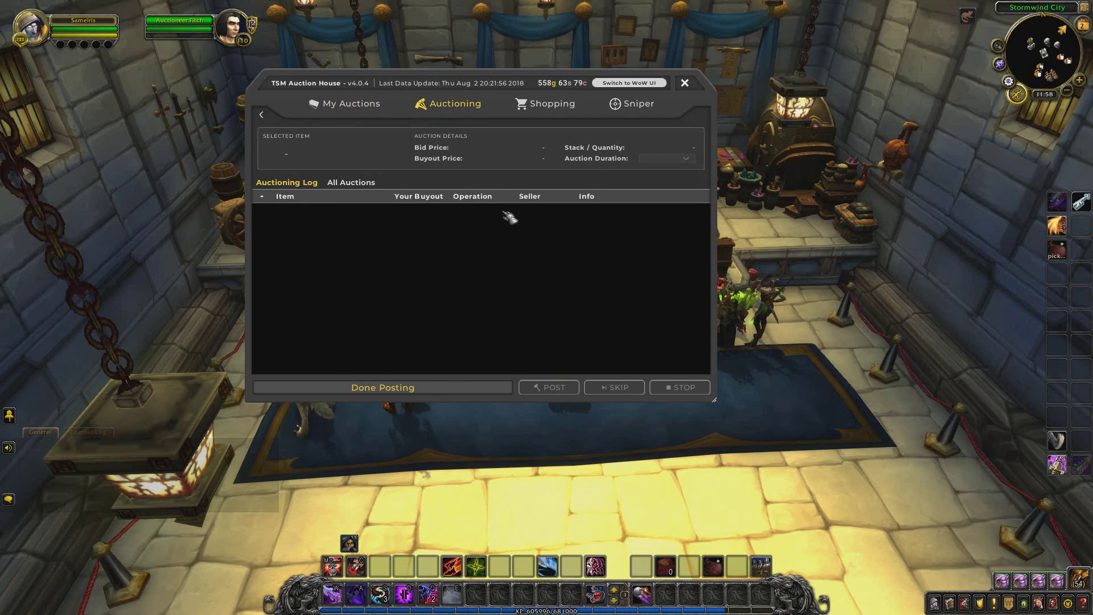
pyautogui.click(629, 83)
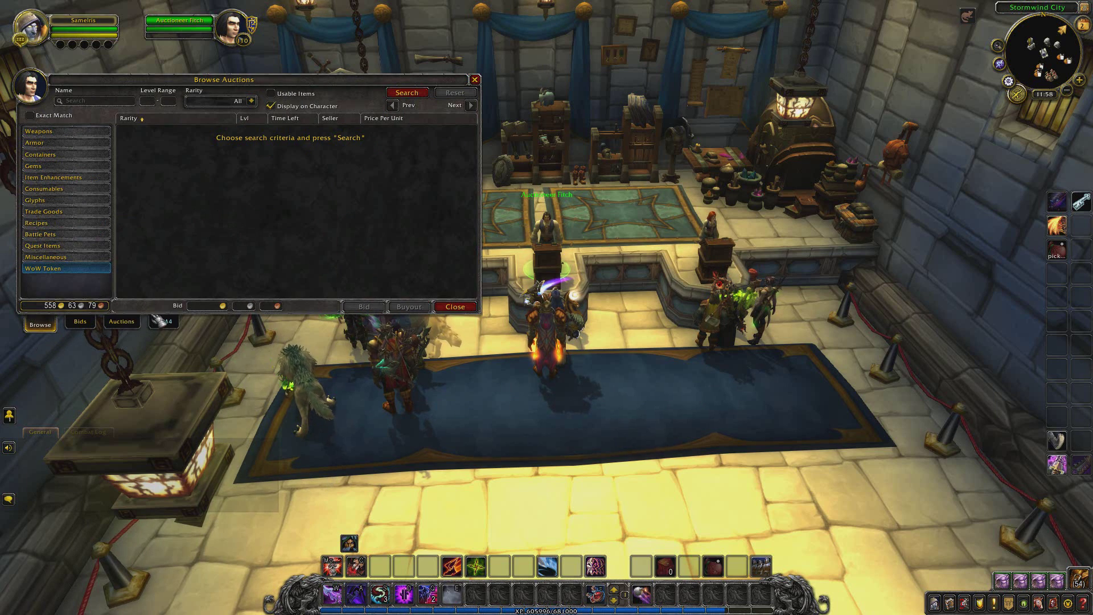
# Check the Auctions and Browse tabs, return to TSM4, then close the auction house window
pyautogui.click(125, 322)
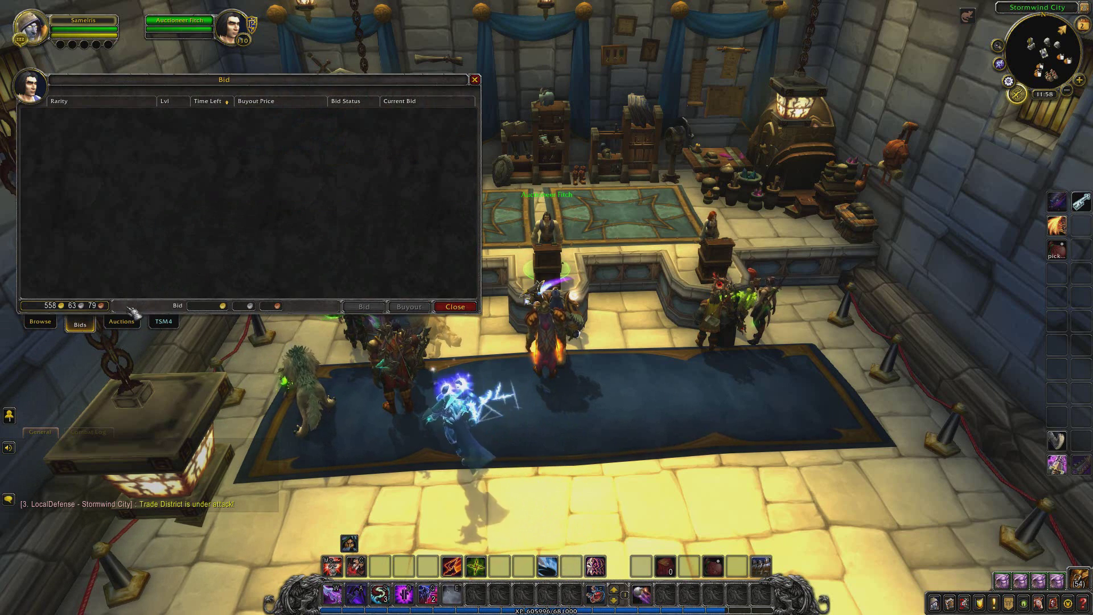
pyautogui.click(41, 323)
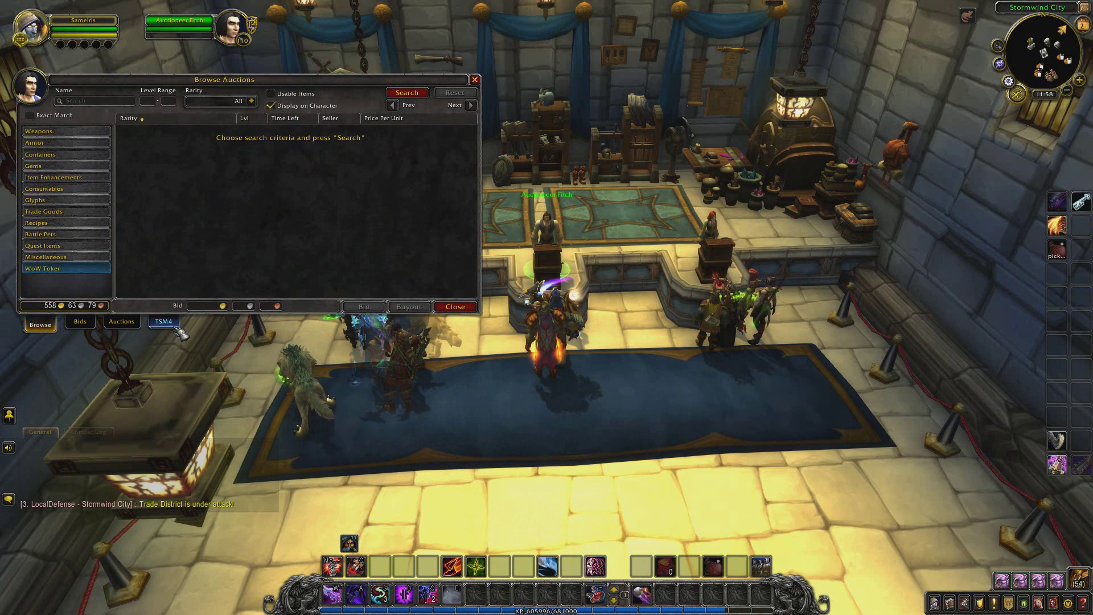
pyautogui.click(165, 323)
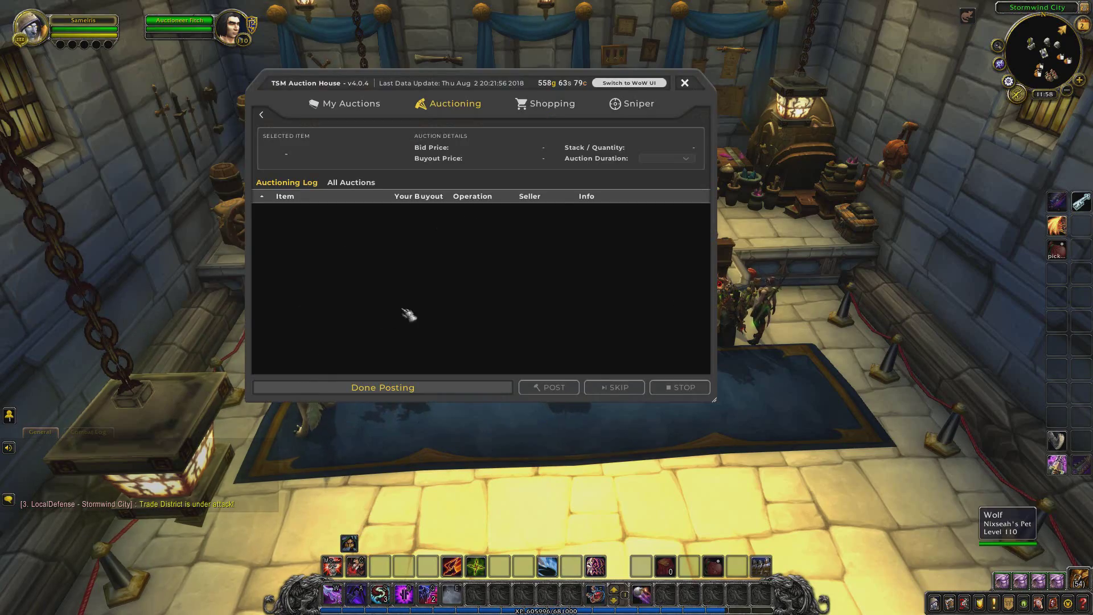
pyautogui.click(685, 82)
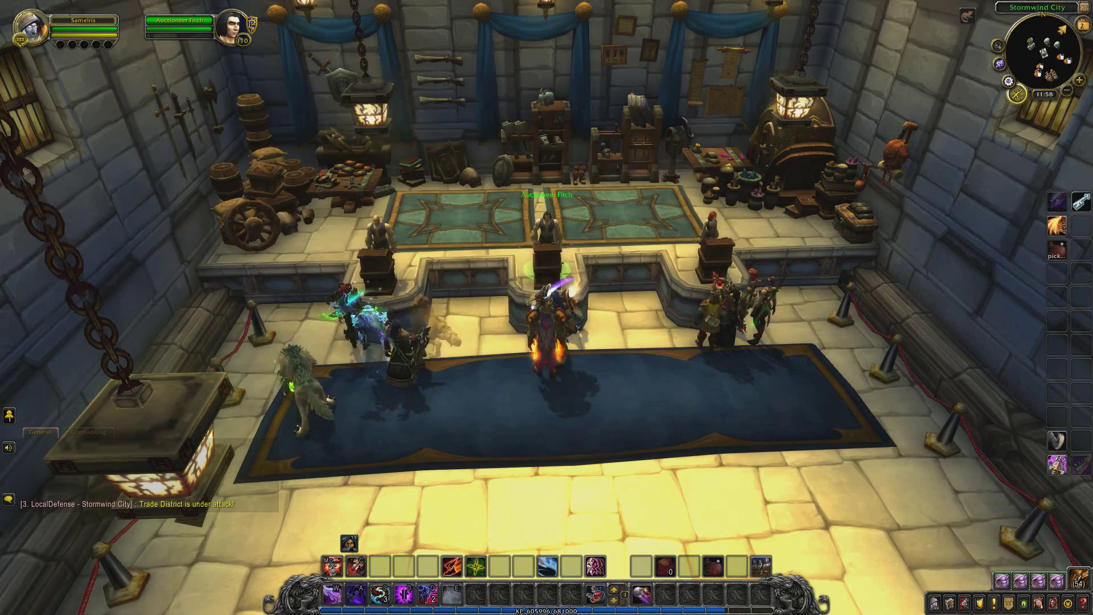
# Run from the auction hall across the Trade District into the inn and talk to Innkeeper Allison
pyautogui.press('w')
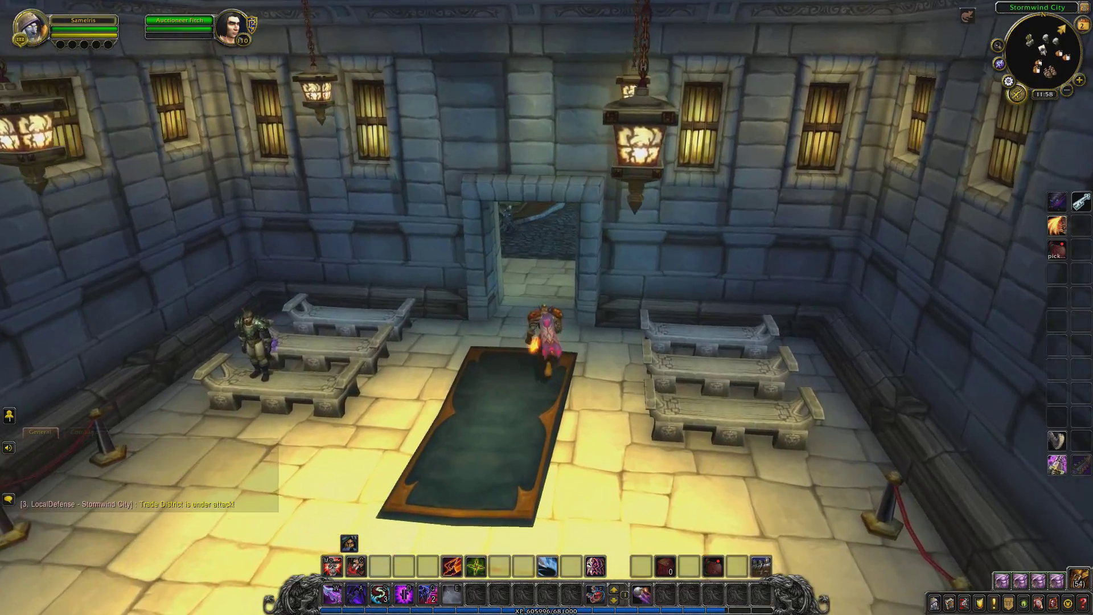
pyautogui.press('d')
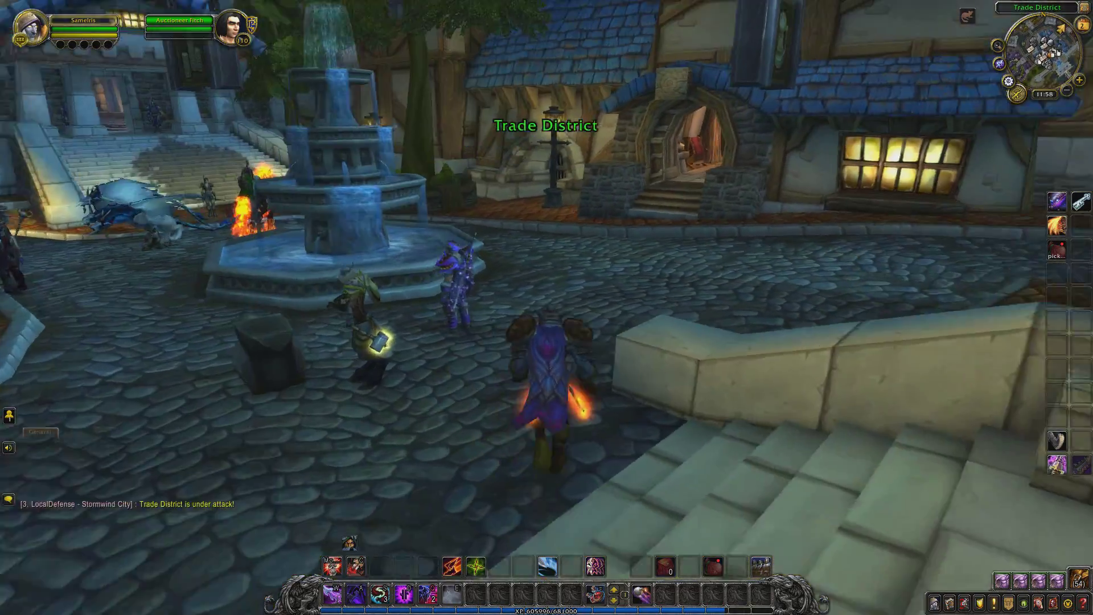
pyautogui.press('w')
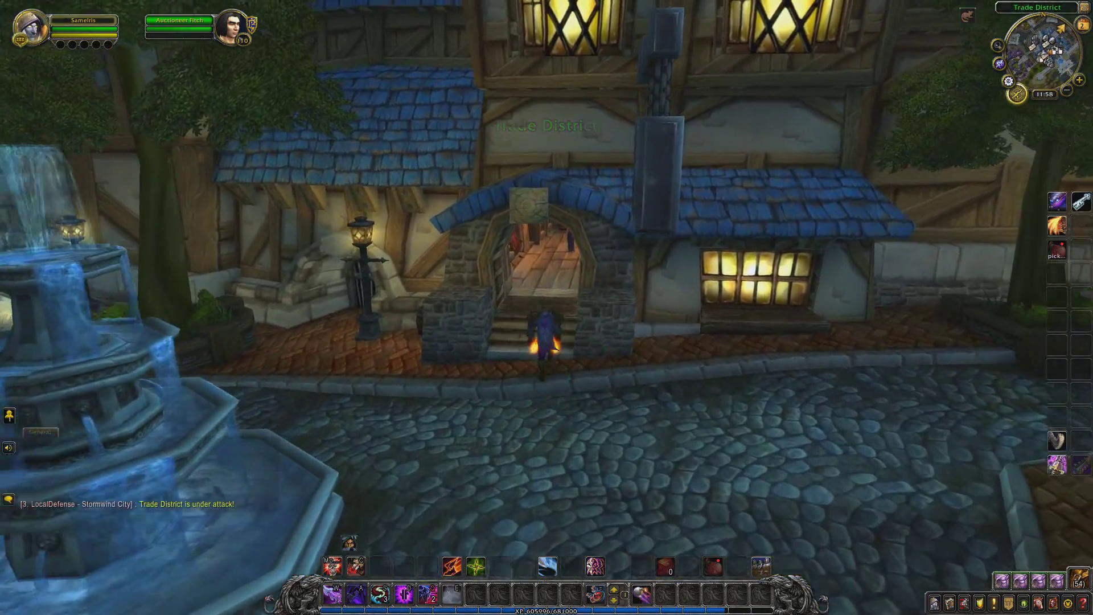
pyautogui.press('w')
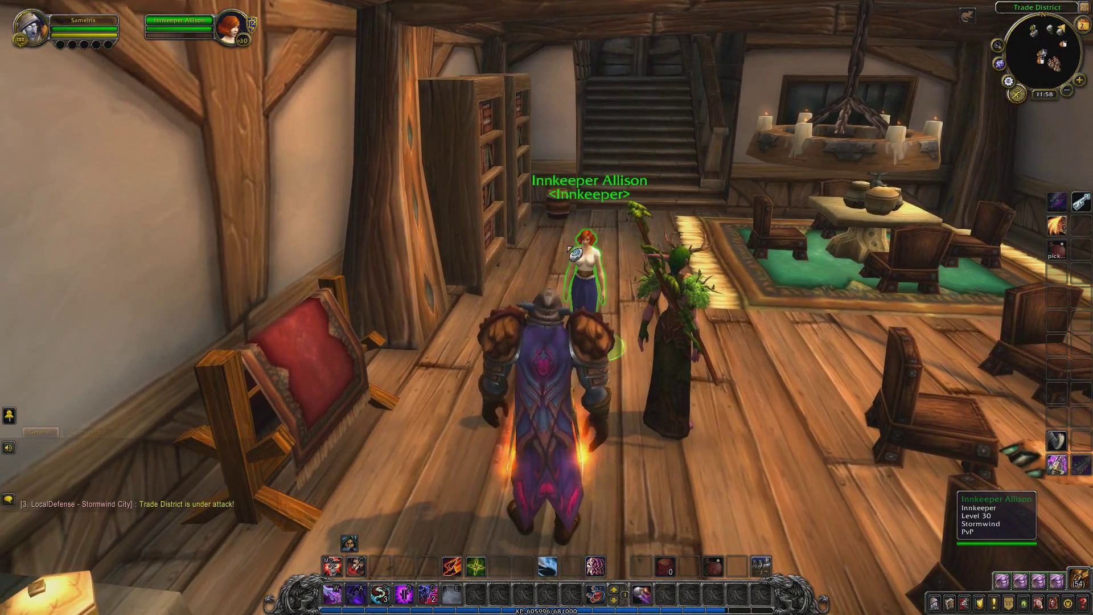
pyautogui.rightClick(504, 258)
# Browse Innkeeper Allison's goods, review the TSM Vendoring sell list, then return to the standard merchant window
pyautogui.click(75, 150)
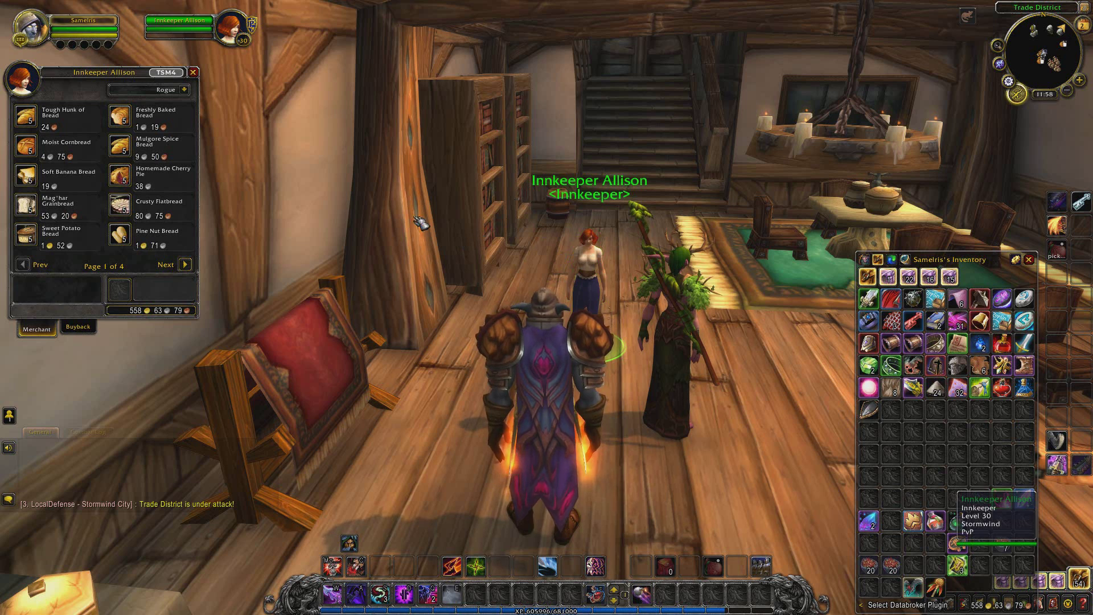
pyautogui.click(166, 73)
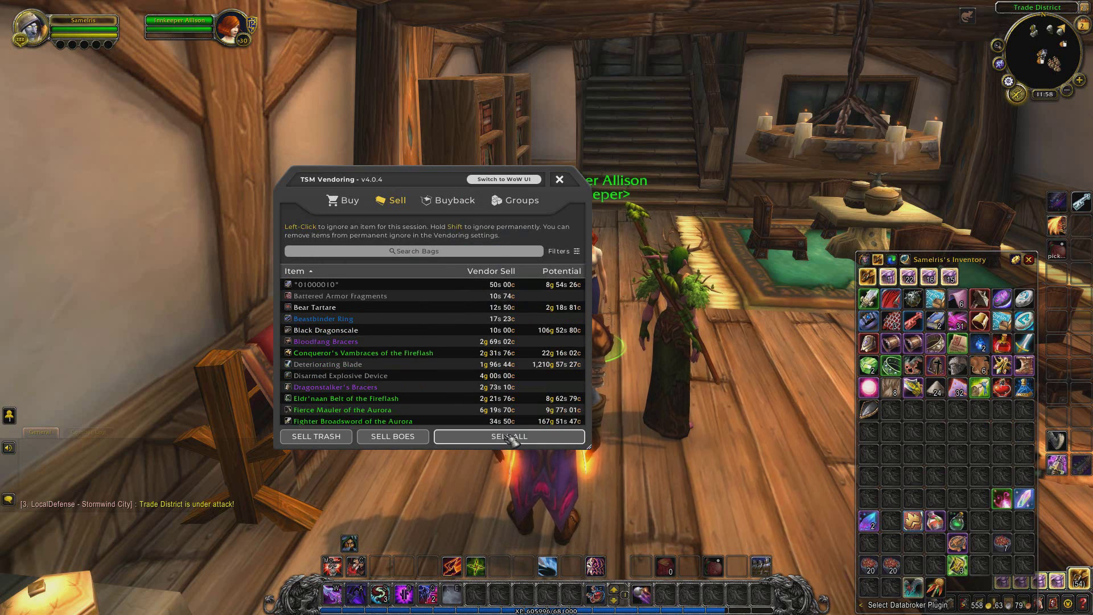
pyautogui.scroll(-2, 516, 337)
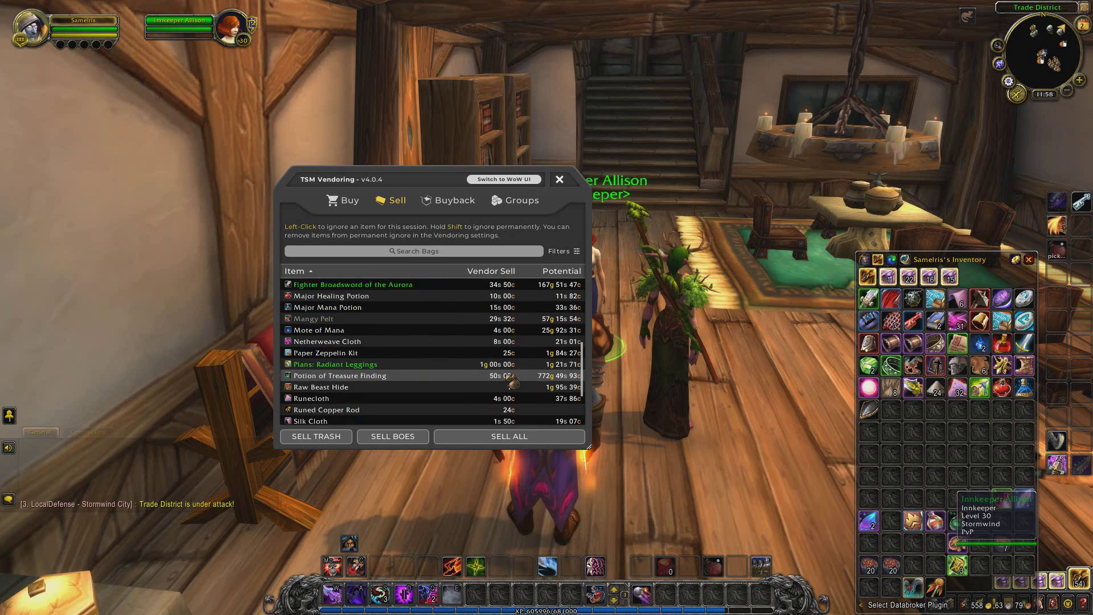
pyautogui.scroll(-4, 546, 327)
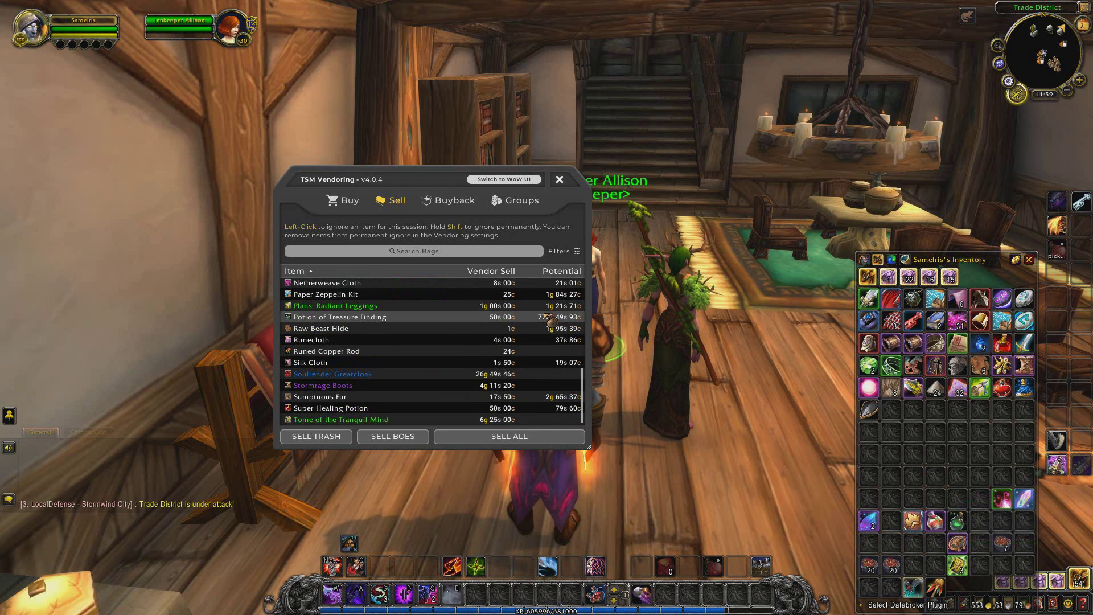
pyautogui.scroll(6, 573, 350)
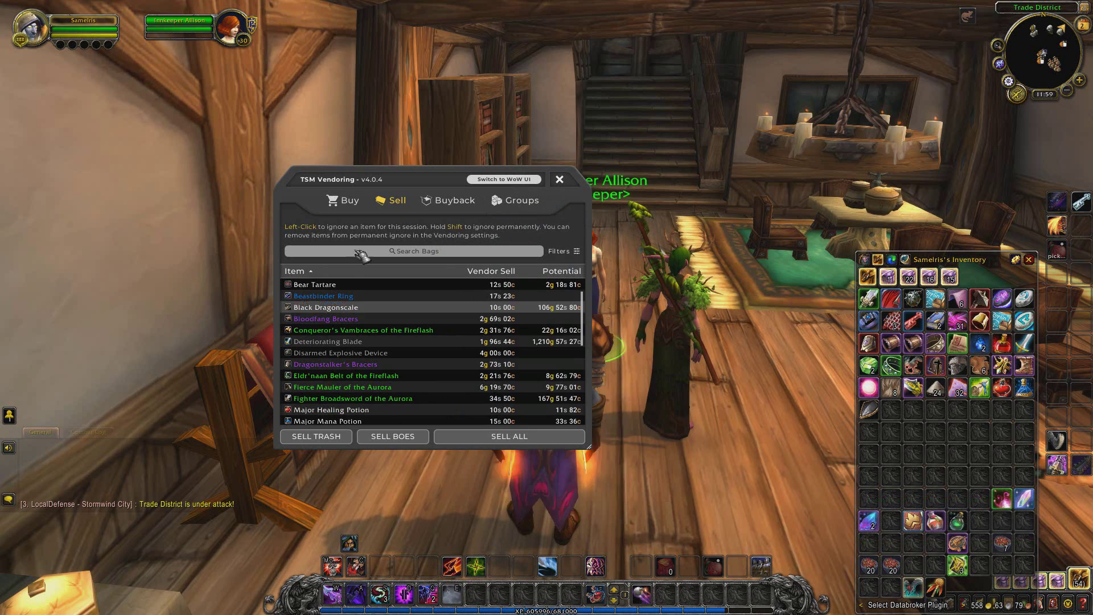
pyautogui.click(529, 181)
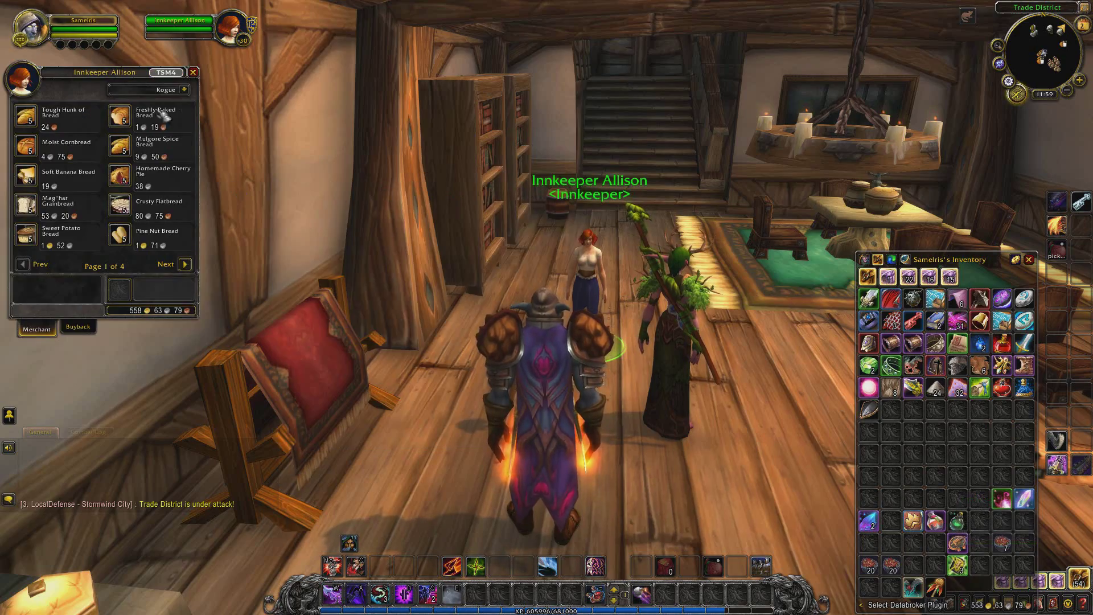
# Close the merchant window and bags, then walk out of the inn down the Trade District street
pyautogui.press('Escape')
pyautogui.press('d')
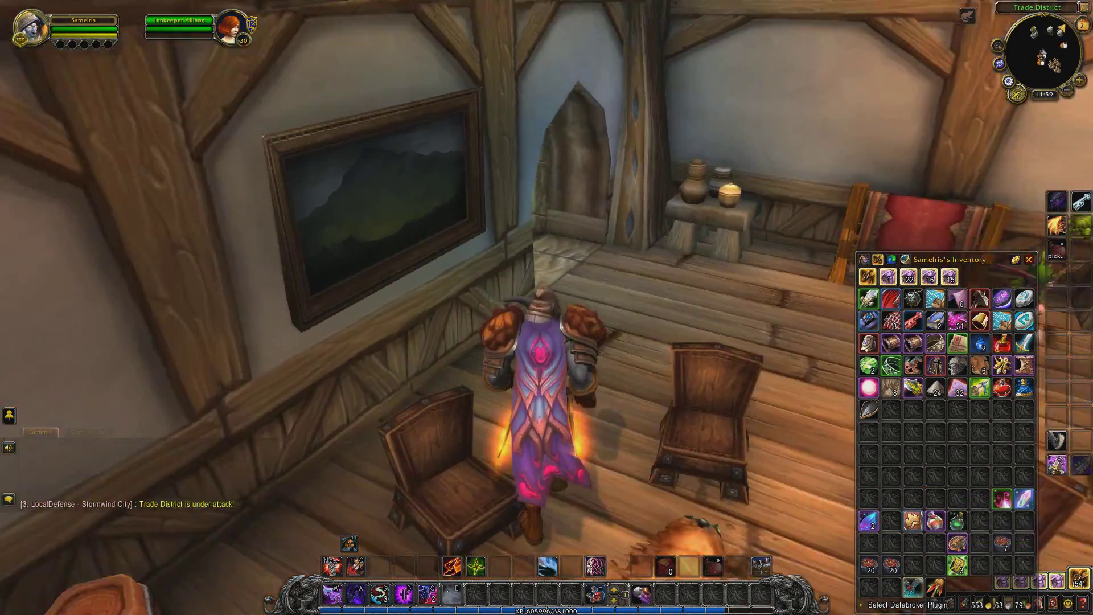
pyautogui.press('w')
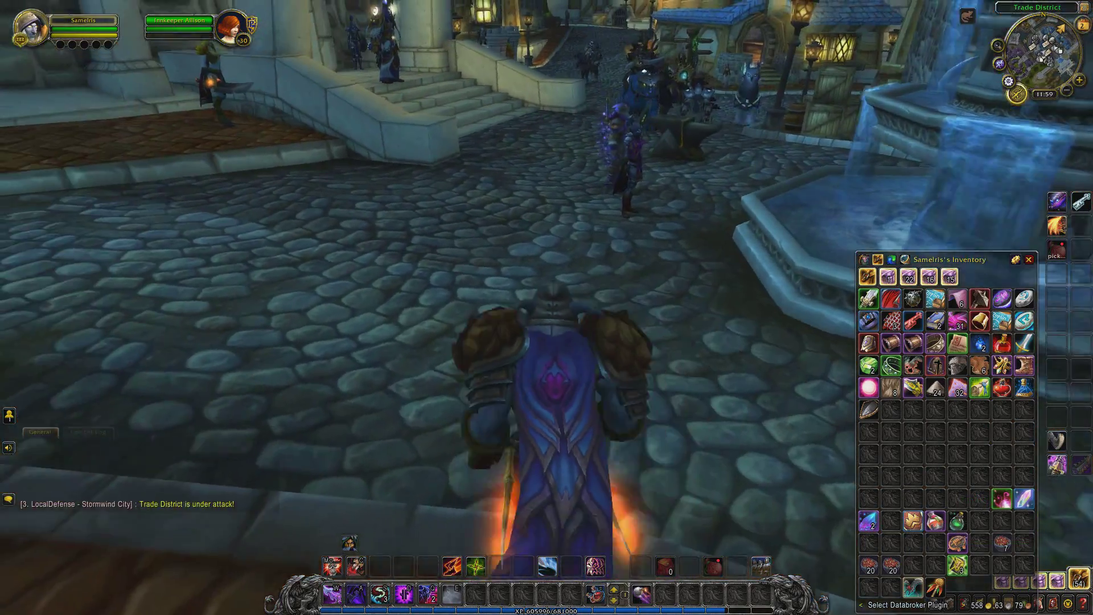
pyautogui.press('b')
pyautogui.press('d')
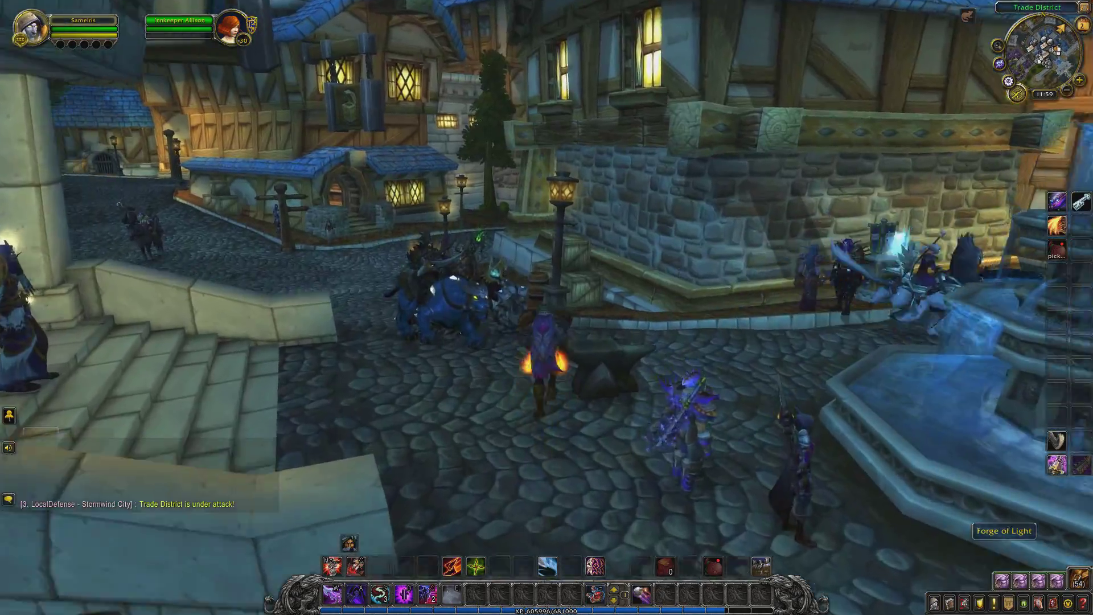
pyautogui.press('a')
pyautogui.press('w')
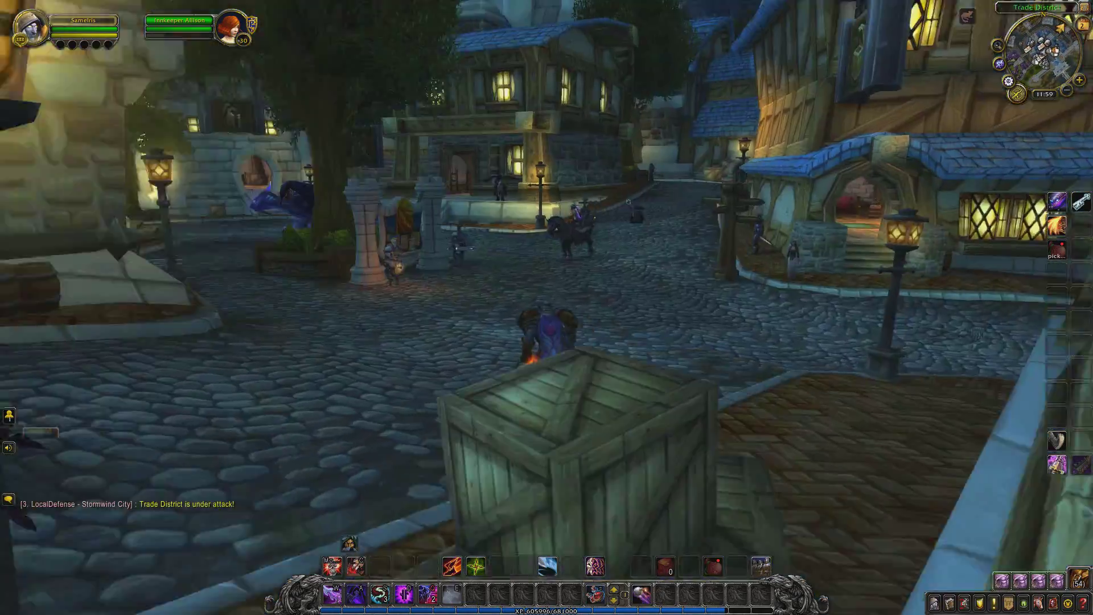